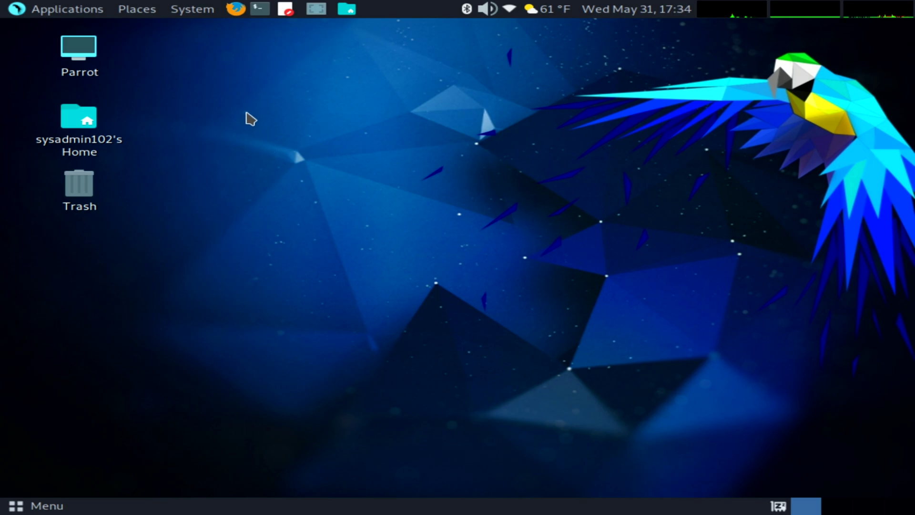
- Open a terminal and run lspci | grep -i NVIDIA to list the NVIDIA devices
click(260, 10)
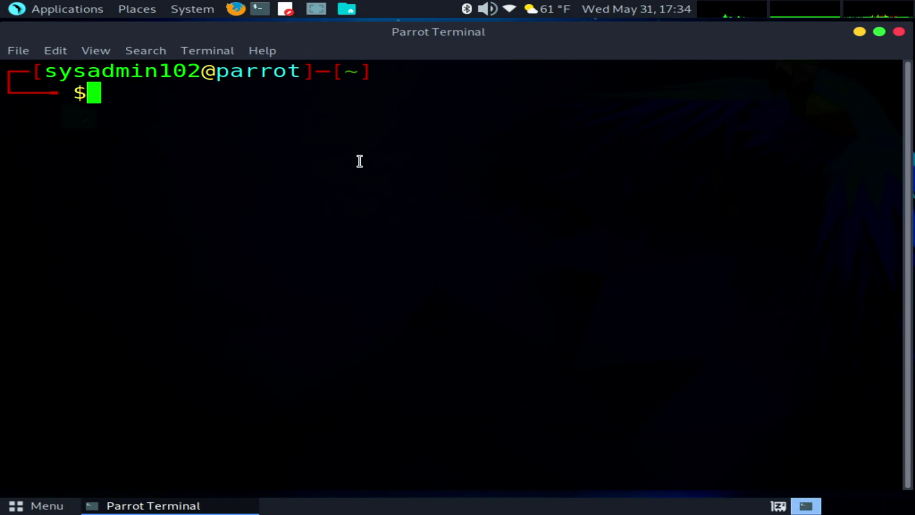
text(ls)
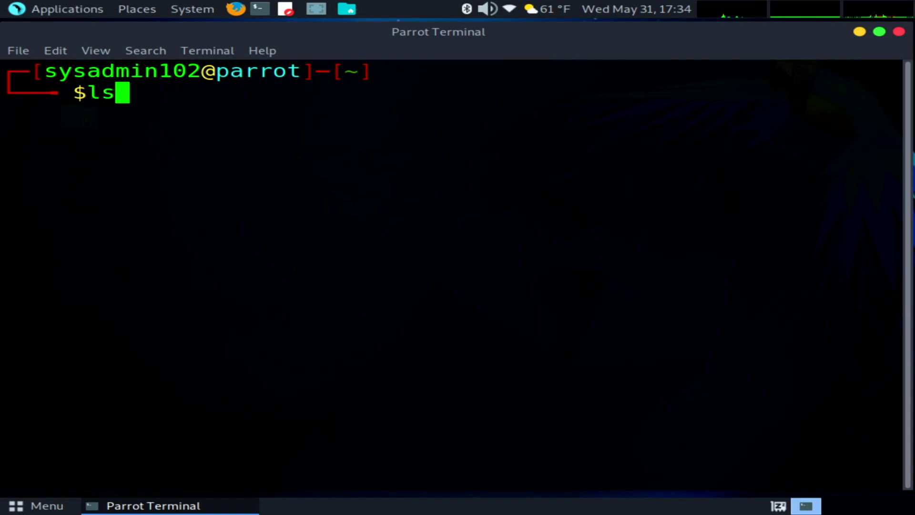
text(pci)
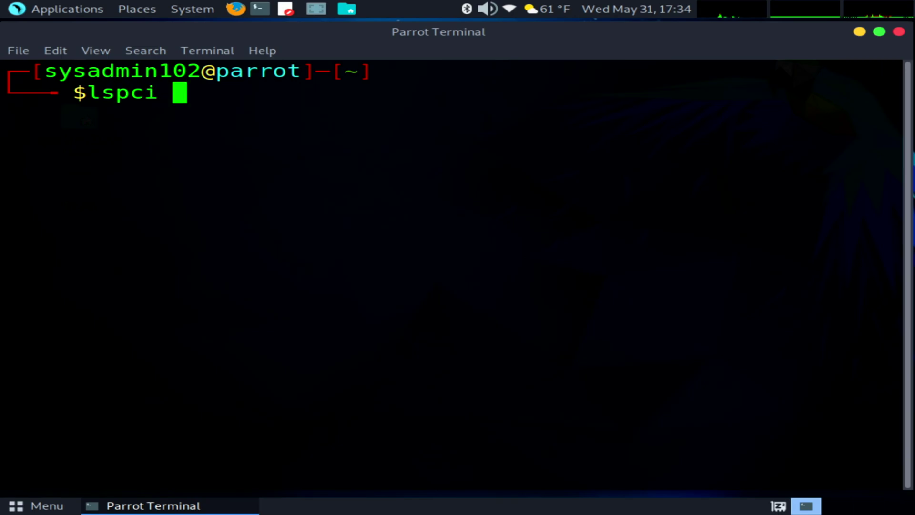
text( |)
text( grep )
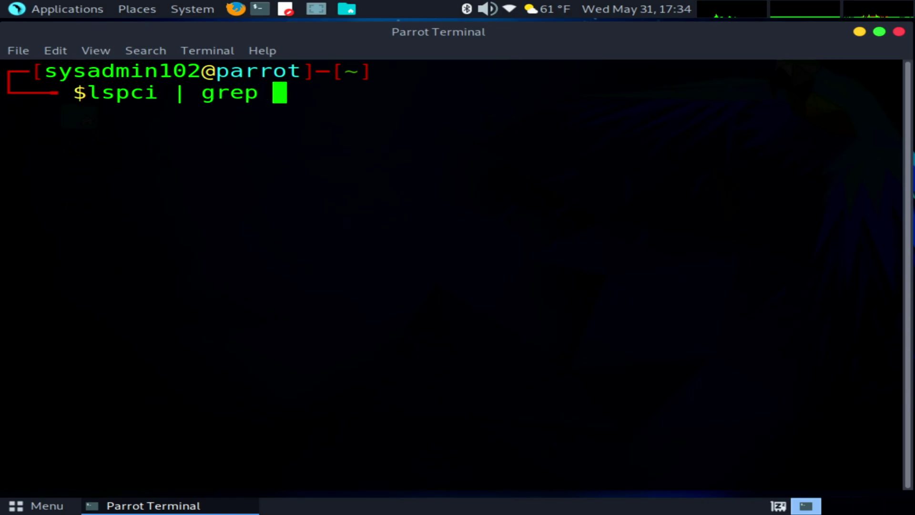
text(-i)
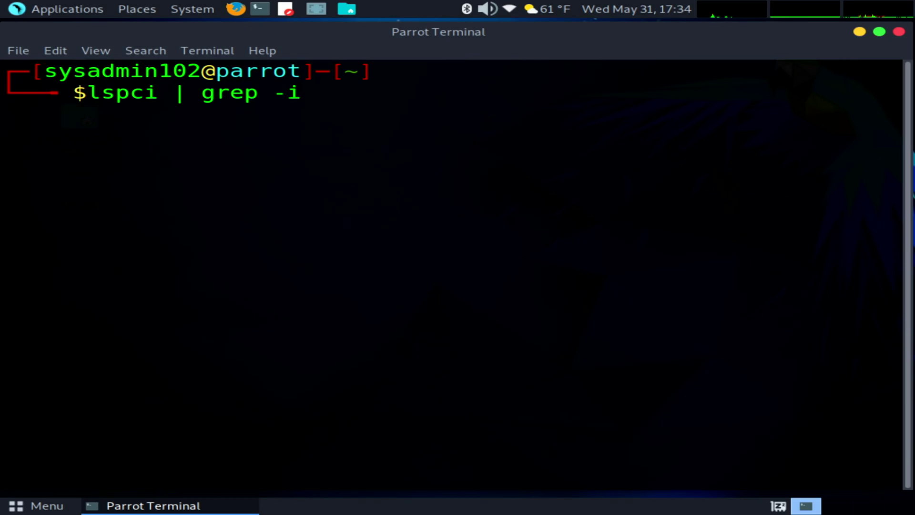
text( N)
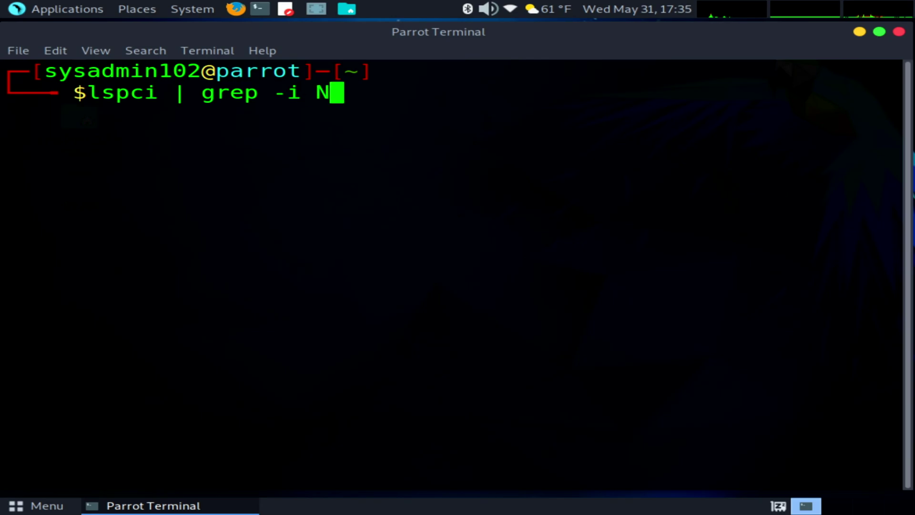
text(VID)
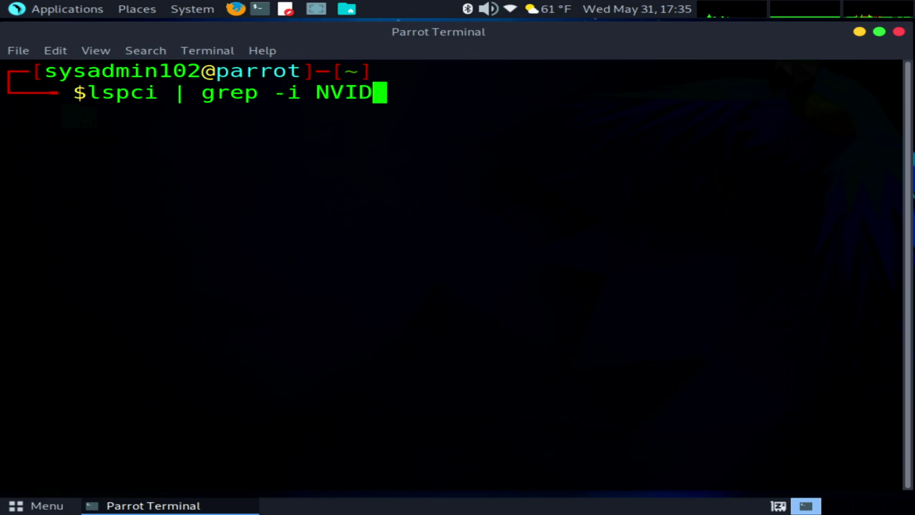
text(IA)
key(Return)
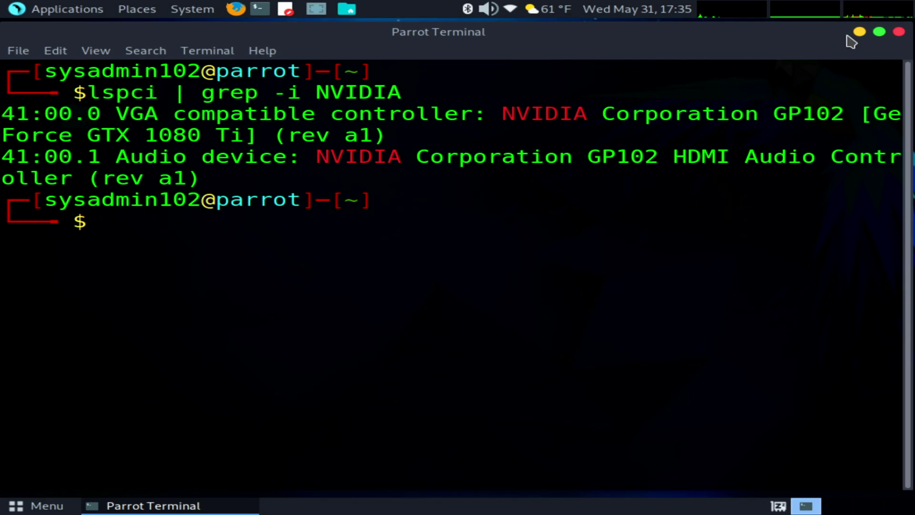
- In a maximized Firefox, Google 'nvidia driver' and open the NVIDIA Driver Downloads page
click(236, 9)
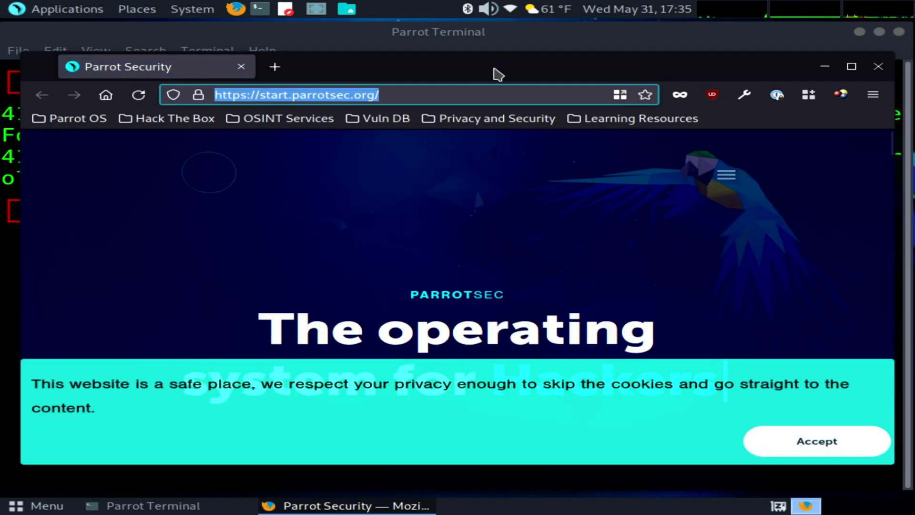
click(851, 66)
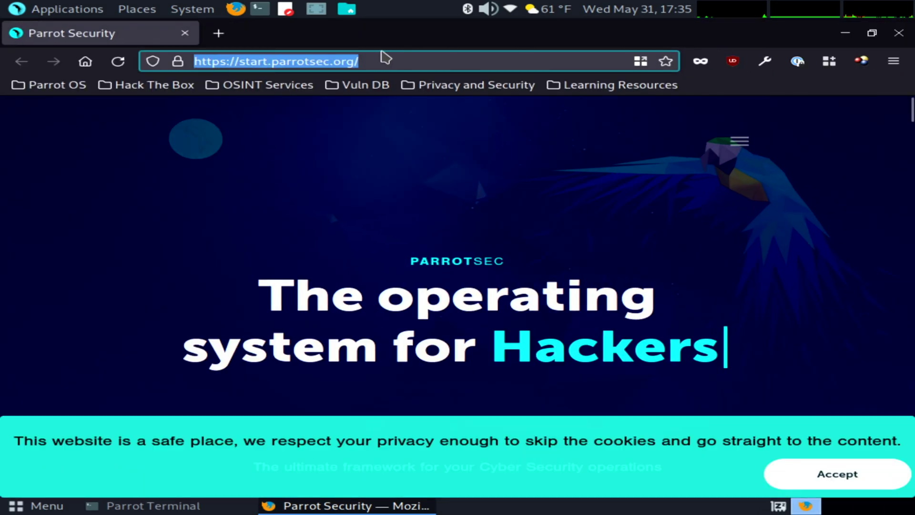
text(google.com/)
key(Return)
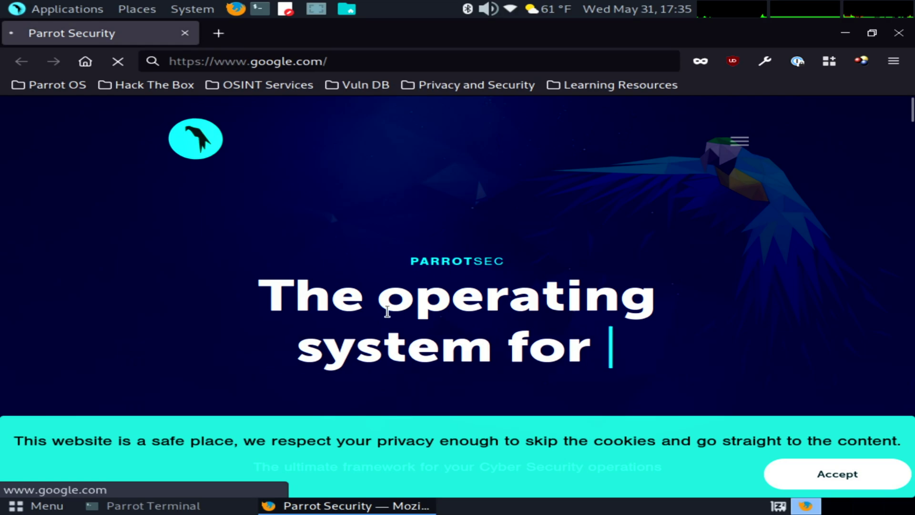
text(n)
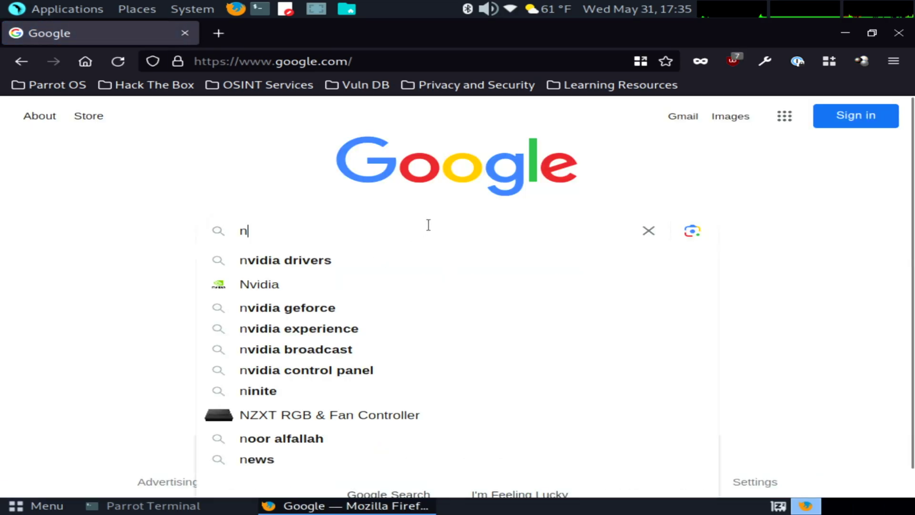
text(vidia dri)
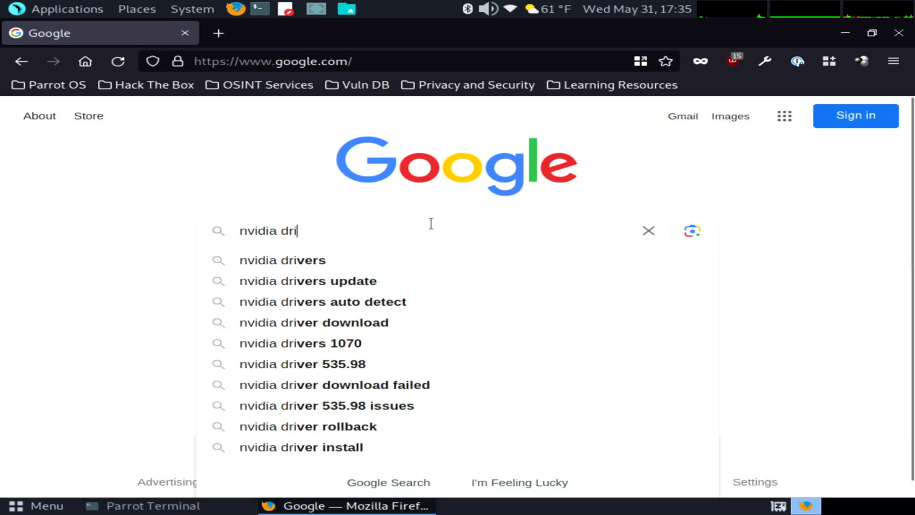
text(ver)
key(Return)
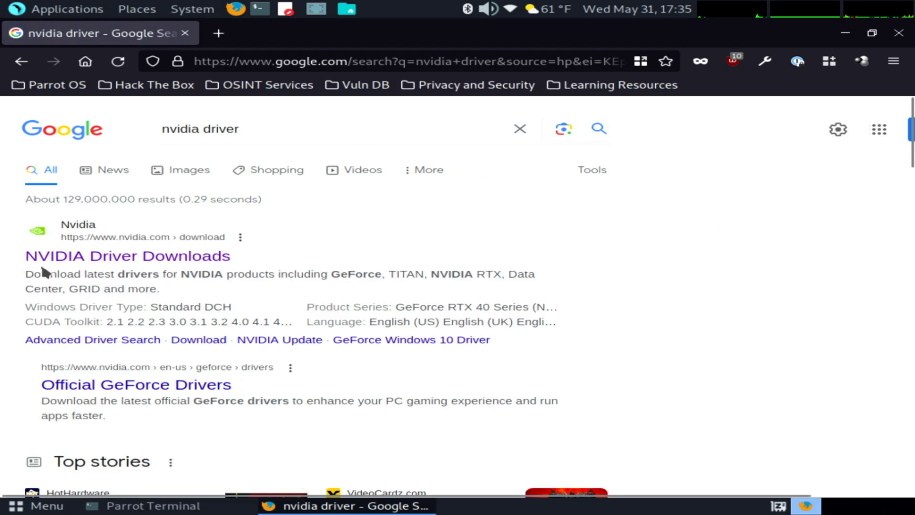
click(107, 258)
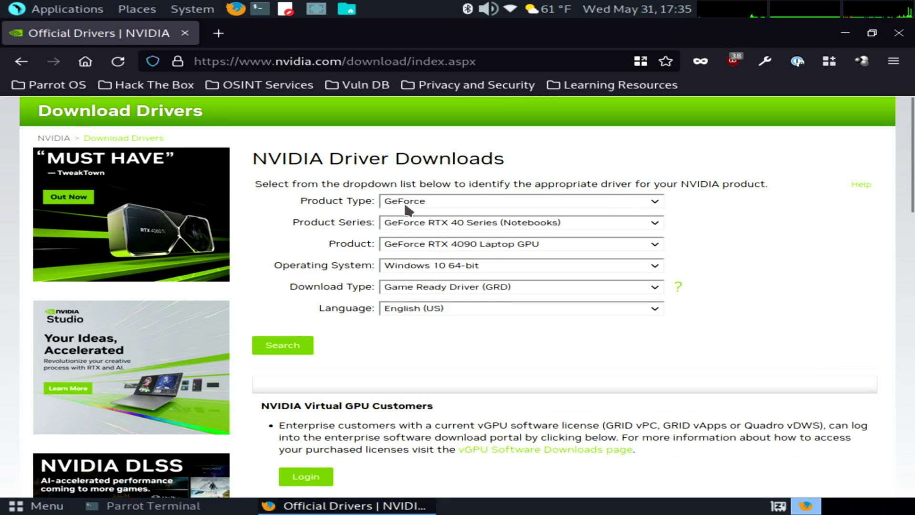
- Find the GeForce 10 Series Linux 64-bit driver and save 525.116.04 to Downloads
click(494, 227)
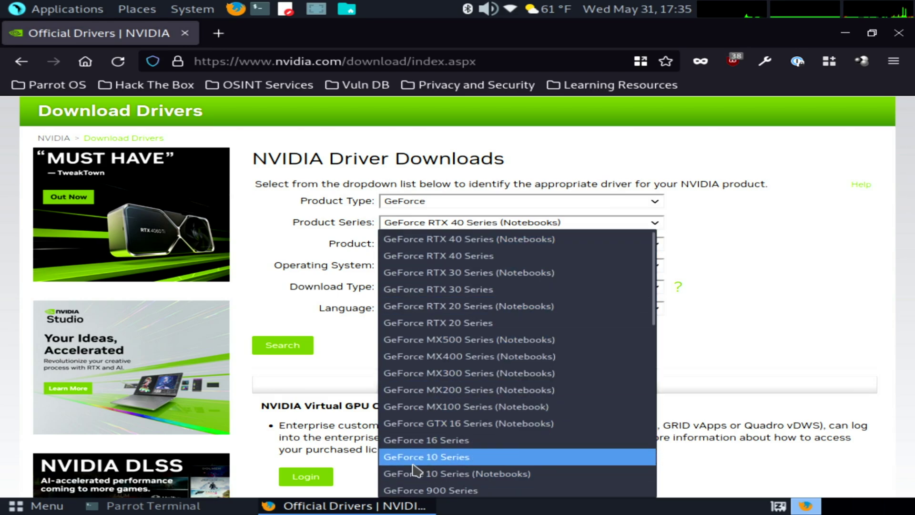
click(459, 458)
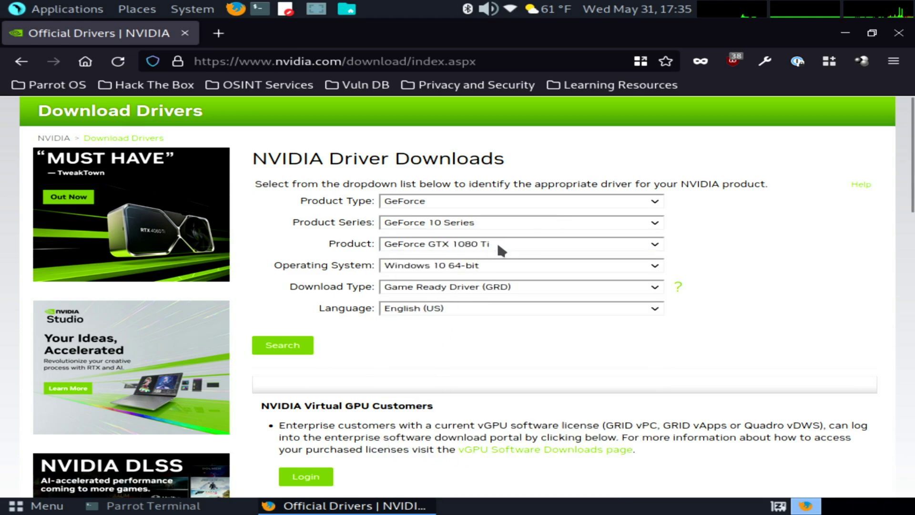
click(486, 270)
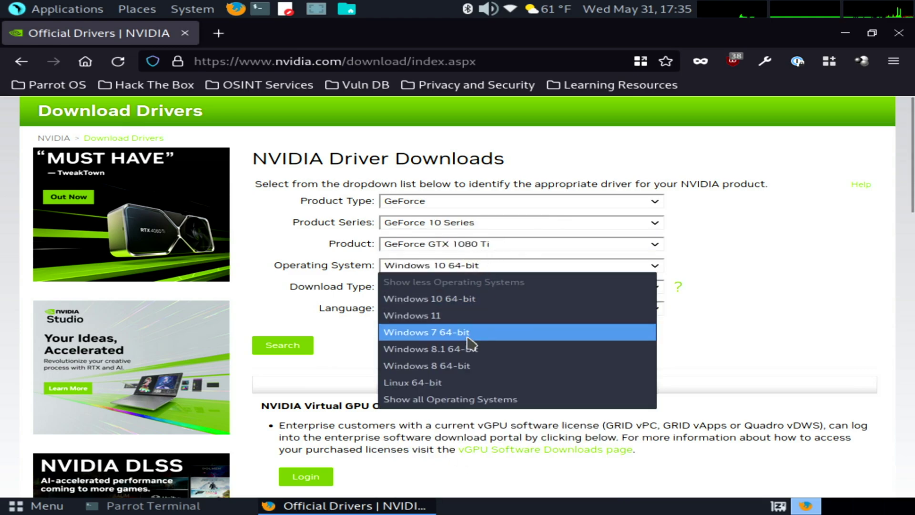
click(424, 387)
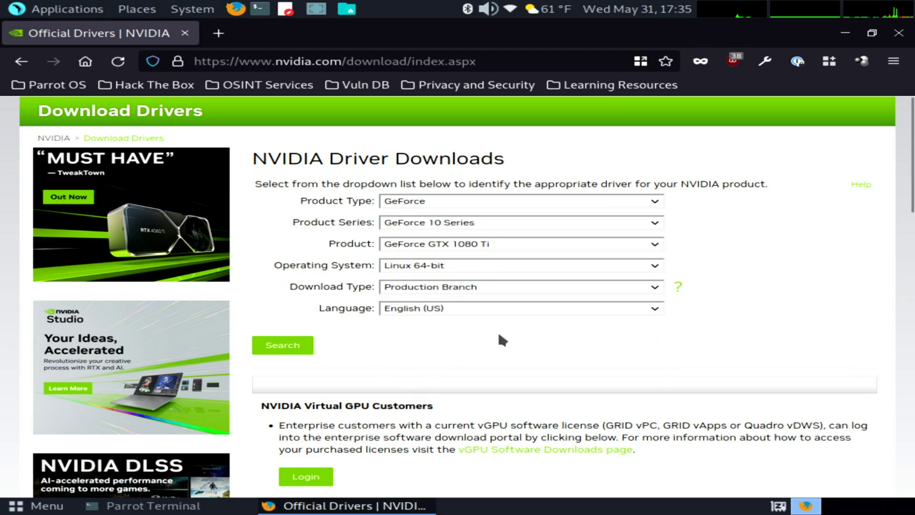
click(283, 345)
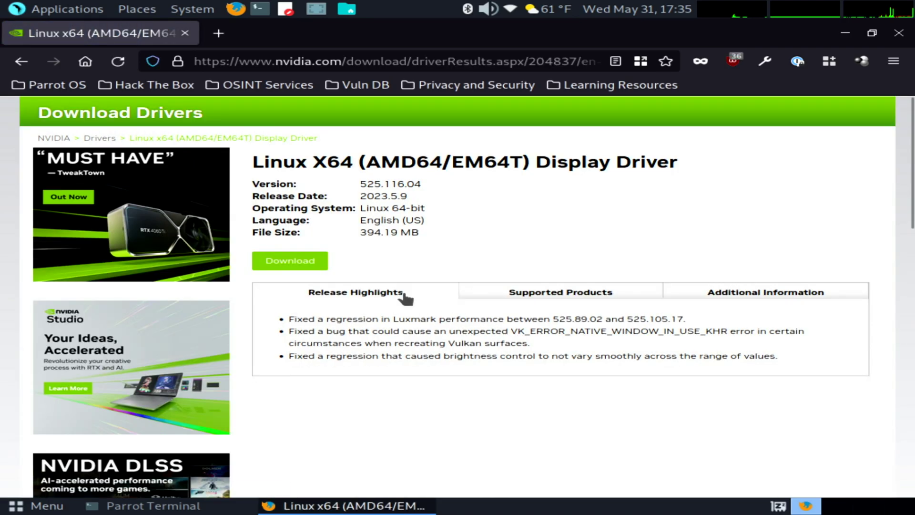
click(292, 263)
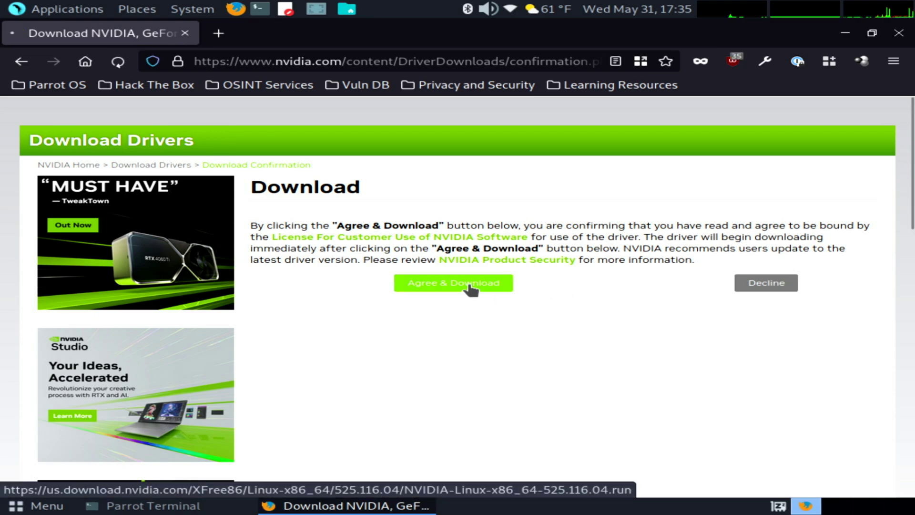
click(469, 286)
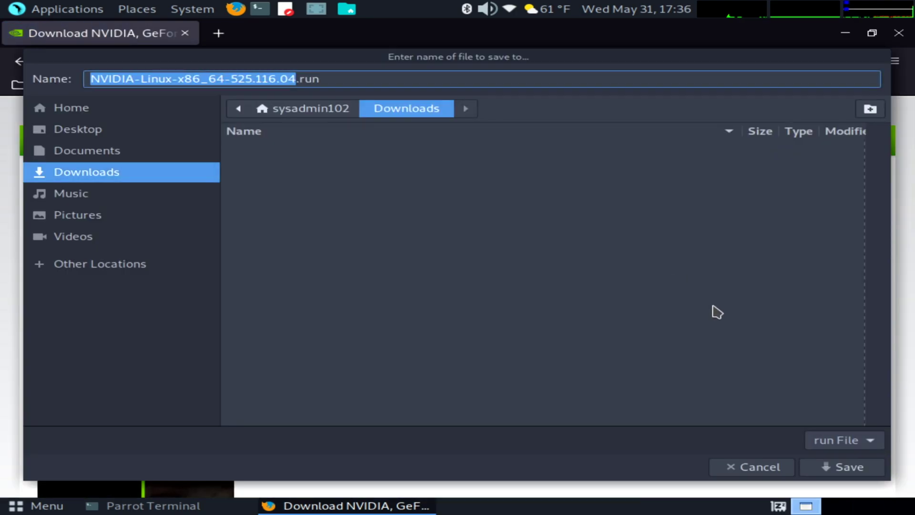
click(849, 467)
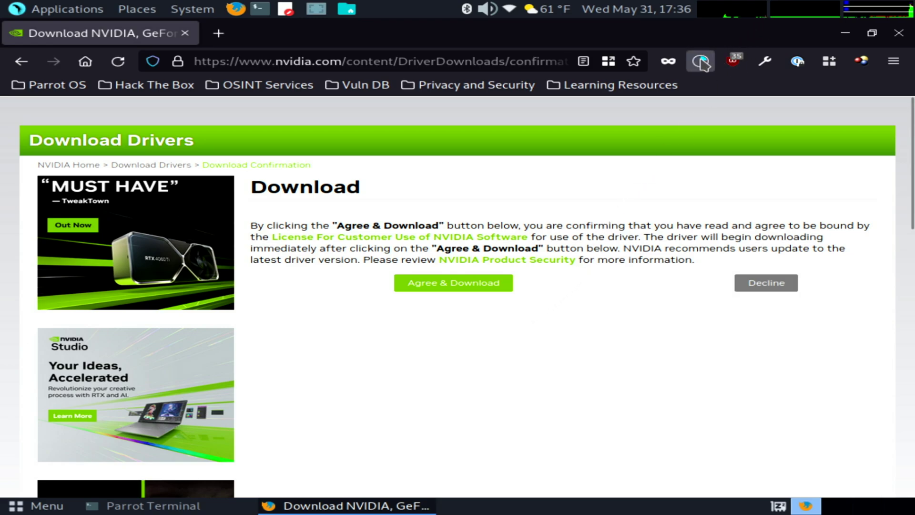
- Close Firefox and switch to the tty1 text console with Ctrl+Alt+F1
click(899, 33)
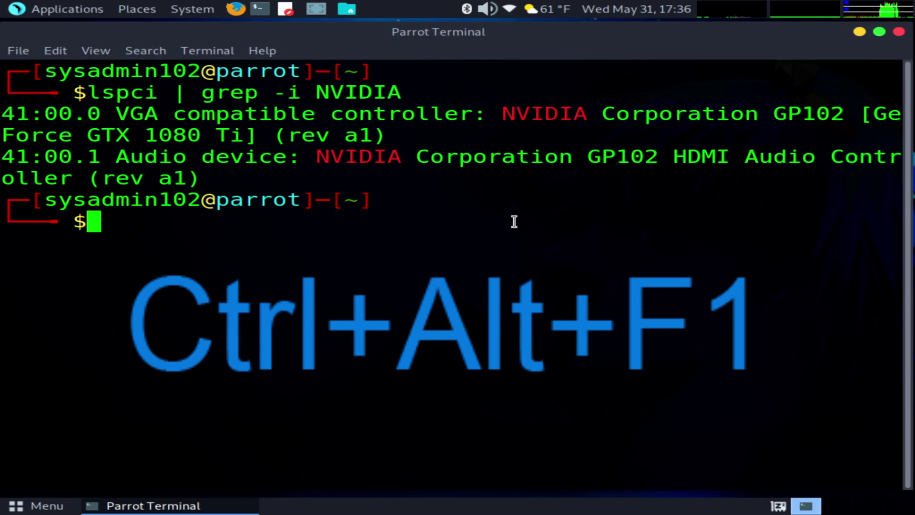
key(ctrl+alt+F1)
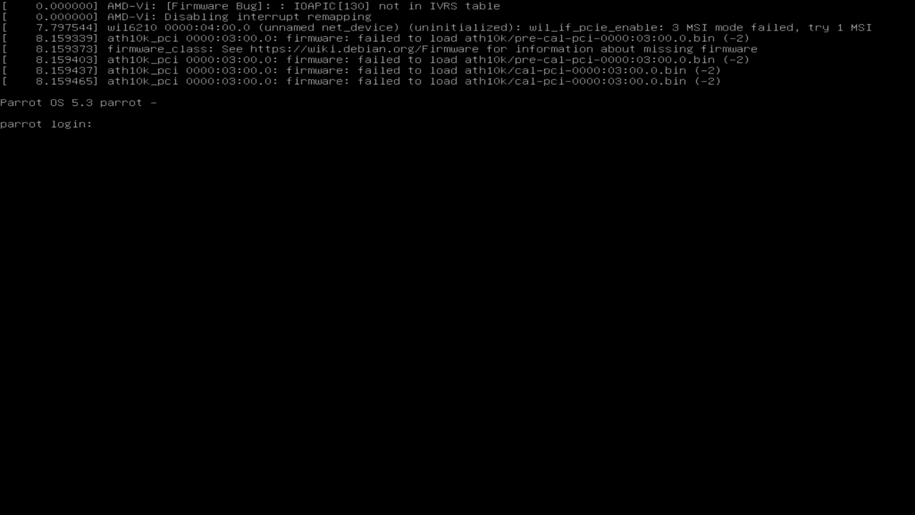
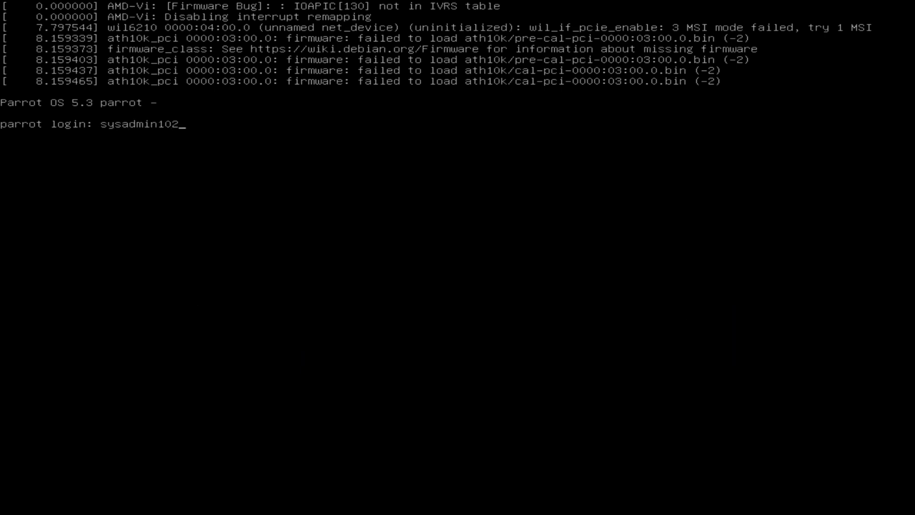
- Log in at the parrot login prompt with the username and password
key(Return)
key(Return)
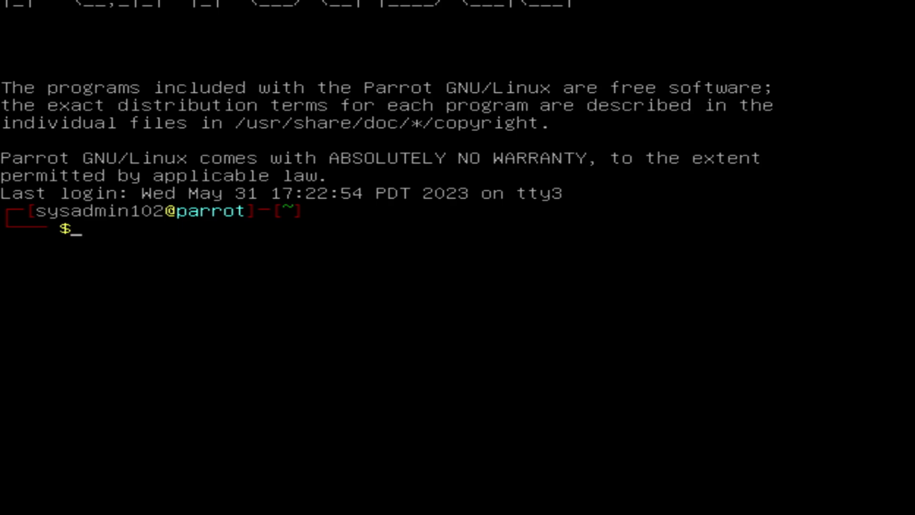
text(cat )
text(<<)
text(OEF)
- Type cat <<EOF | sudo tee /etc/modprobe.d/blacklist-nouveau.conf, correcting the typos
key(BackSpace)
key(BackSpace)
key(BackSpace)
text(EOF | )
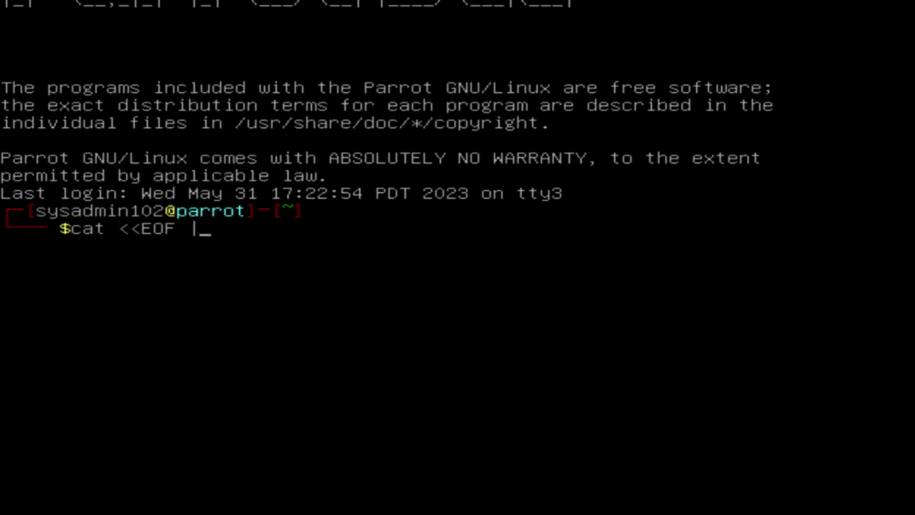
text(sudo)
text( te)
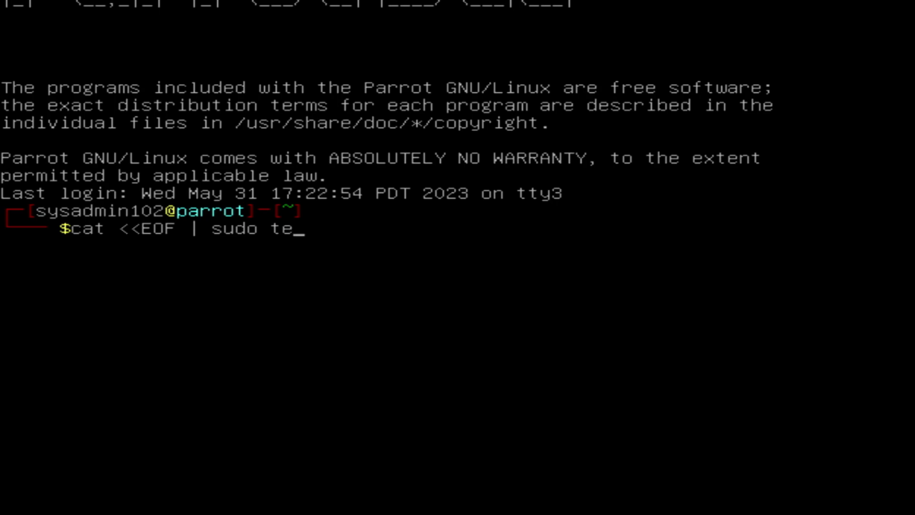
text(e /)
text(etc)
text(/)
text(mod)
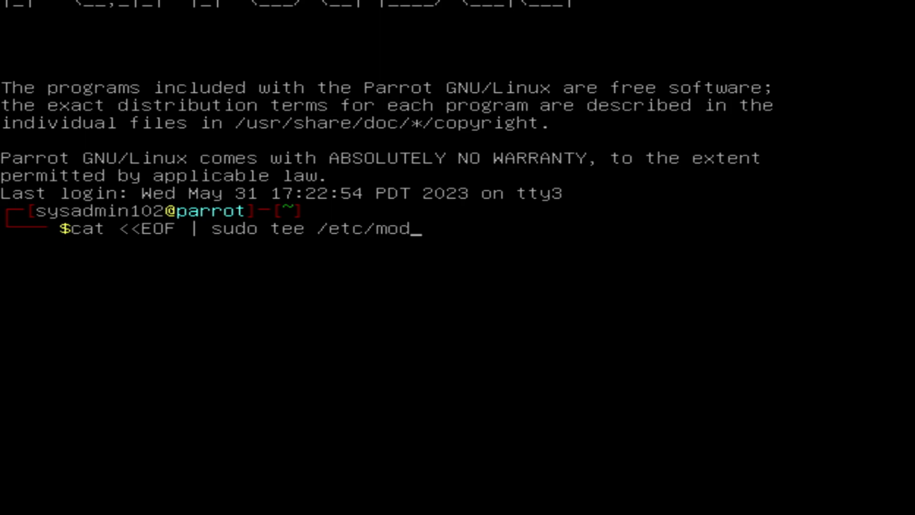
text(pro)
text(de)
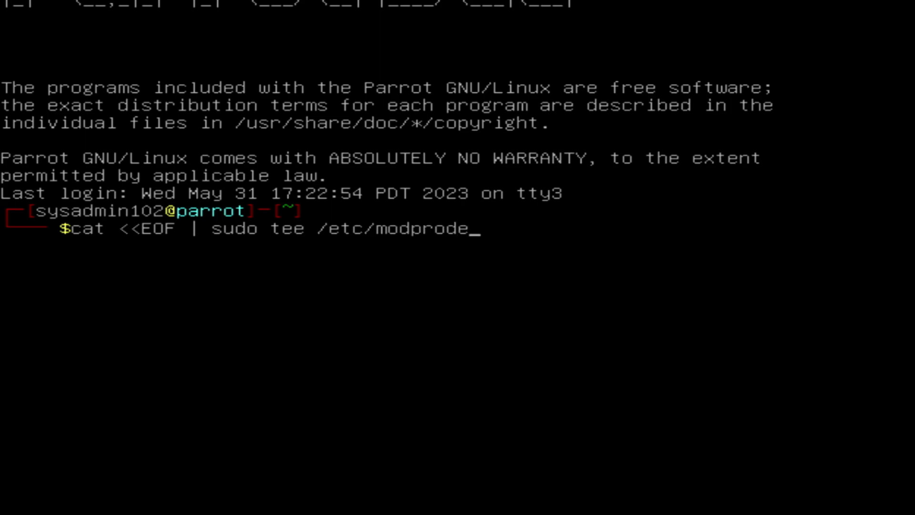
key(BackSpace)
key(BackSpace)
text(be.)
text(d/)
text(blackl)
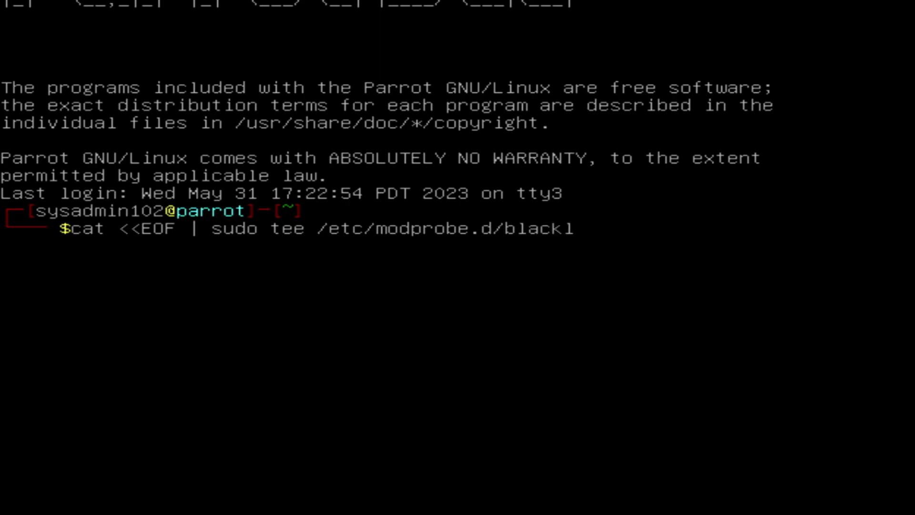
text(ist)
text(-n)
text(ouve)
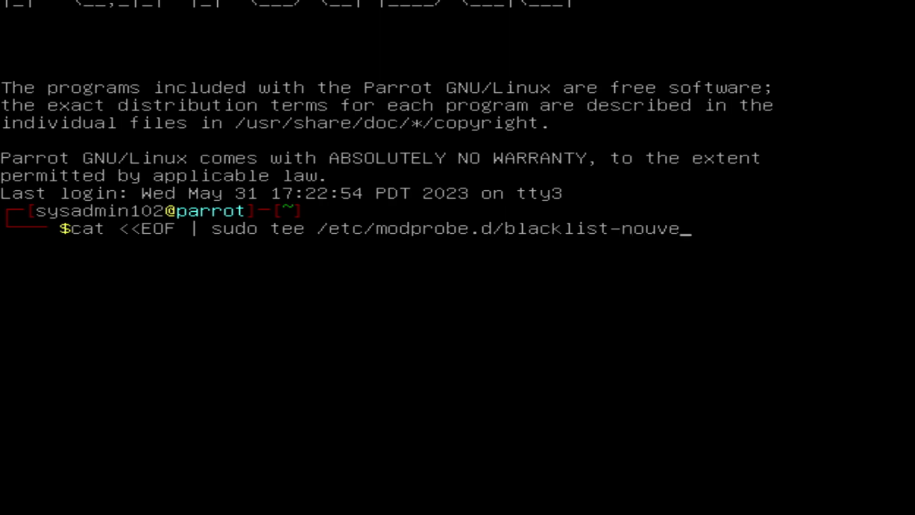
text(au.)
text(con)
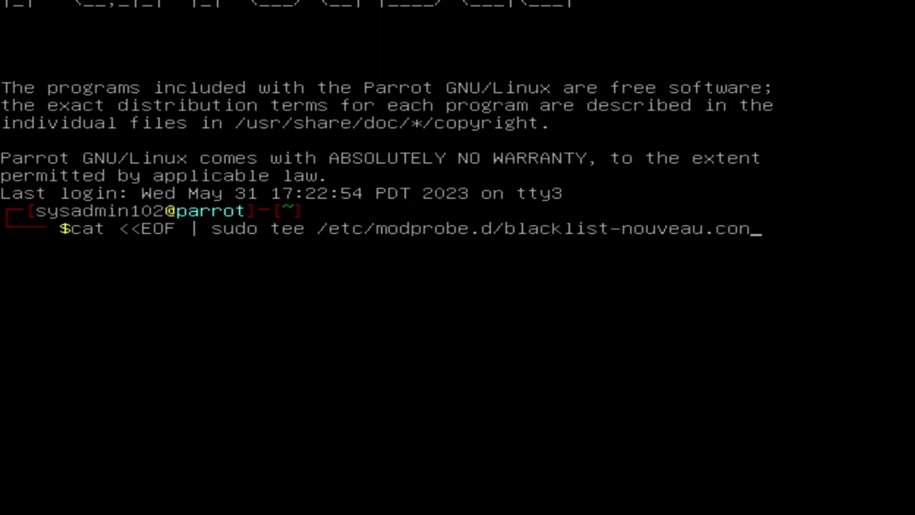
text(figg)
key(BackSpace)
key(BackSpace)
key(BackSpace)
- Enter the blacklist nouveau and modeset=0 lines, close with EOF, and give the sudo password
key(Return)
text(b)
text(lacklist)
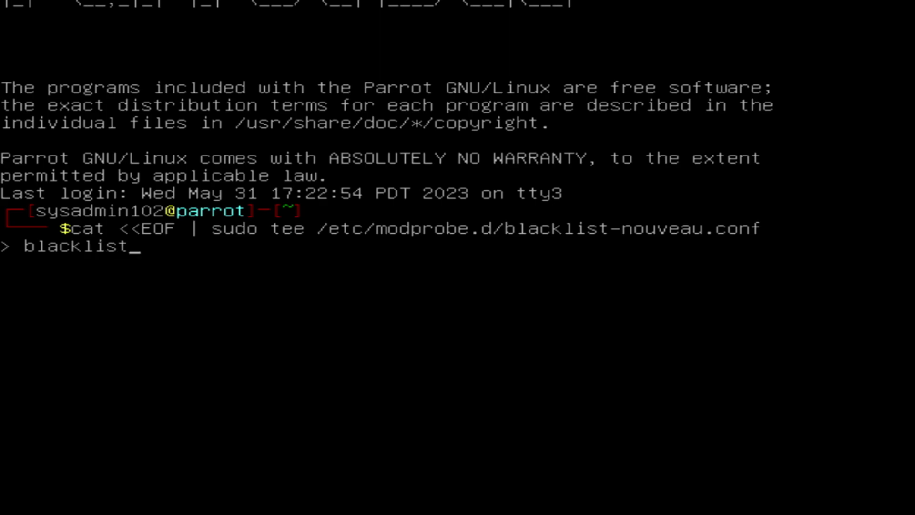
text( n)
text(ouve)
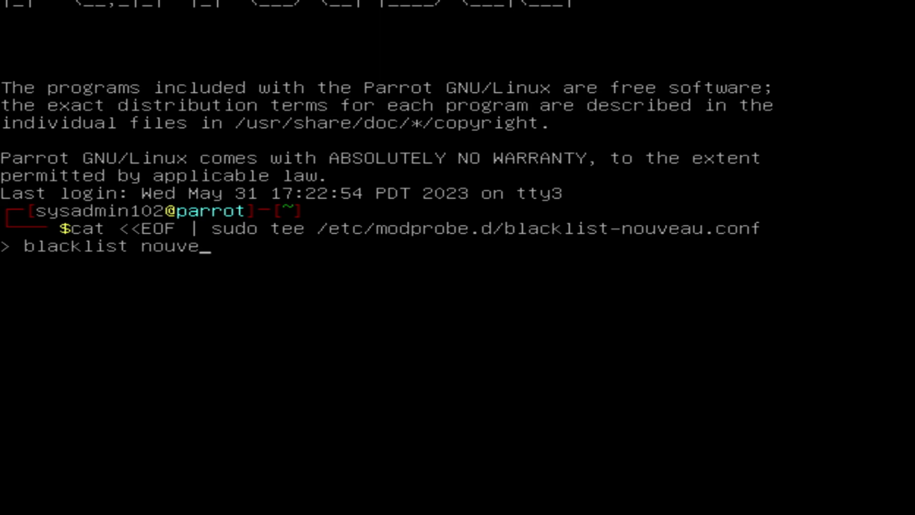
text(a)
text(u)
key(Return)
text(option)
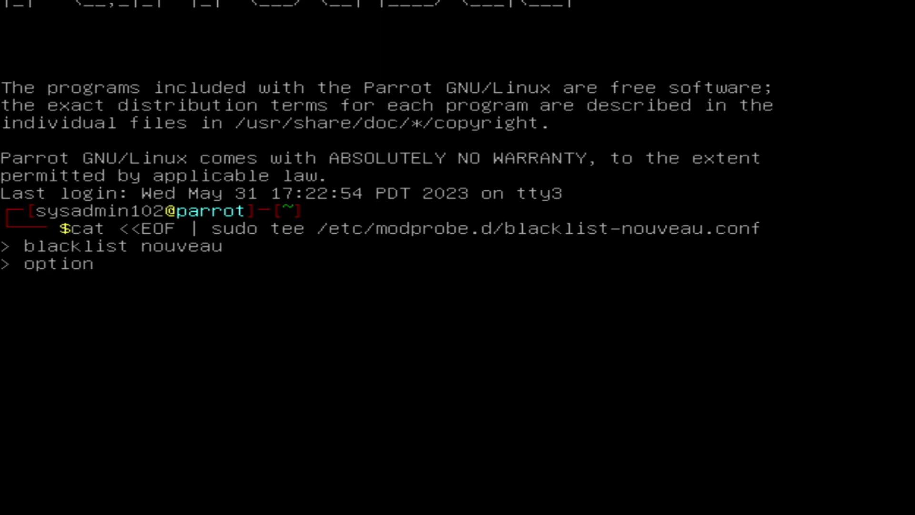
text(s)
text( nou)
text(veau)
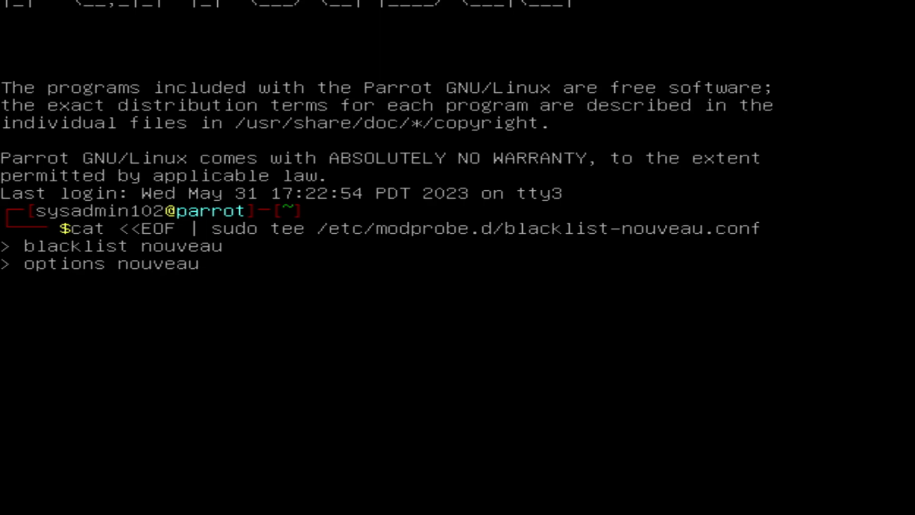
text(m)
text(od)
text(eset)
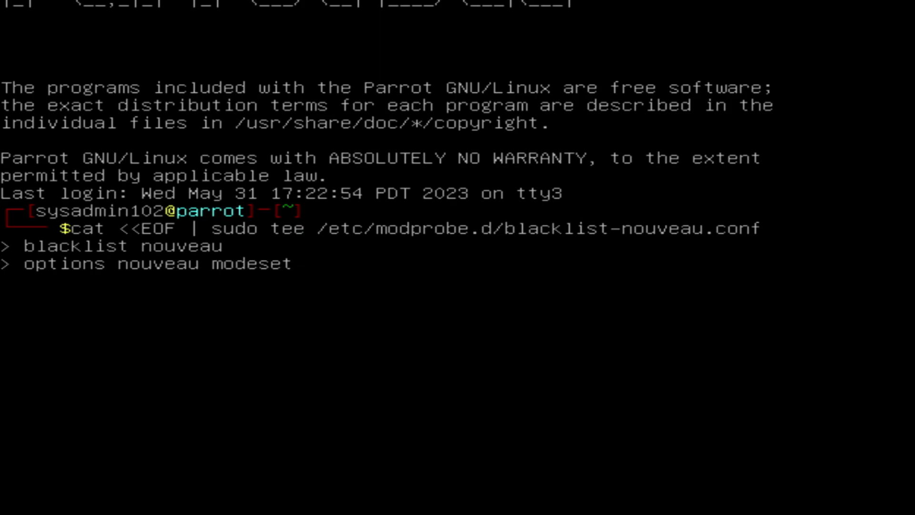
text(=0)
text(0)
text(EF)
key(BackSpace)
key(BackSpace)
key(BackSpace)
text(EOF)
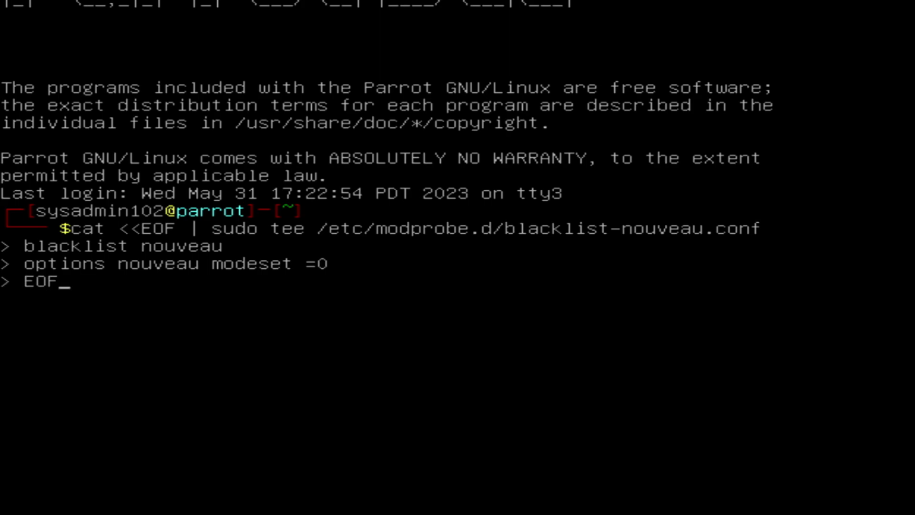
key(Return)
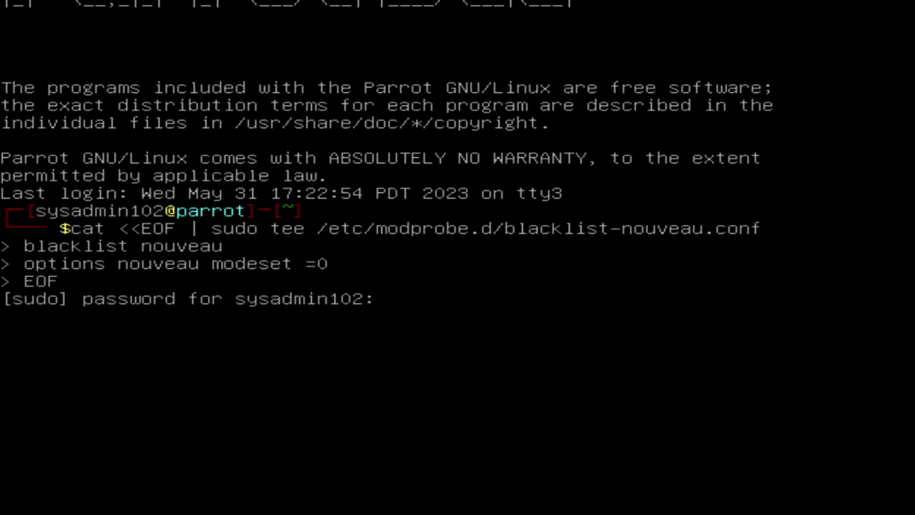
key(Return)
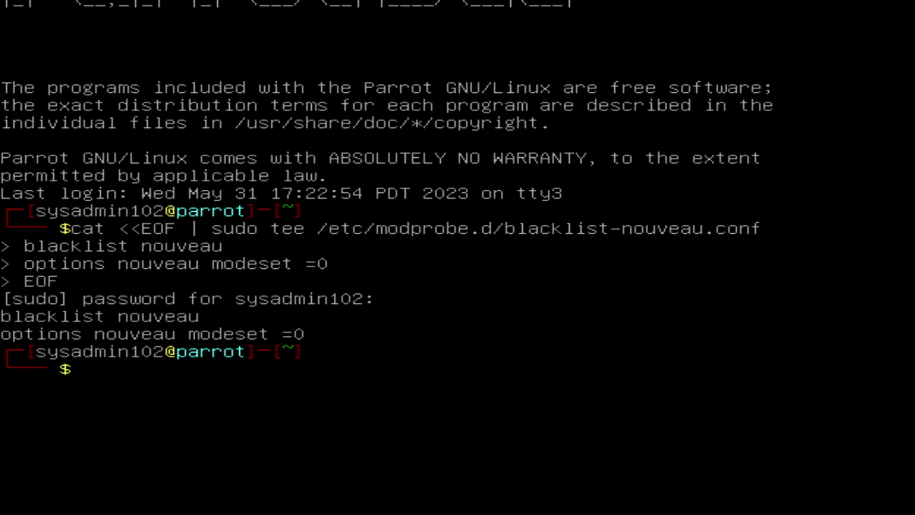
text(sudo)
text( update-)
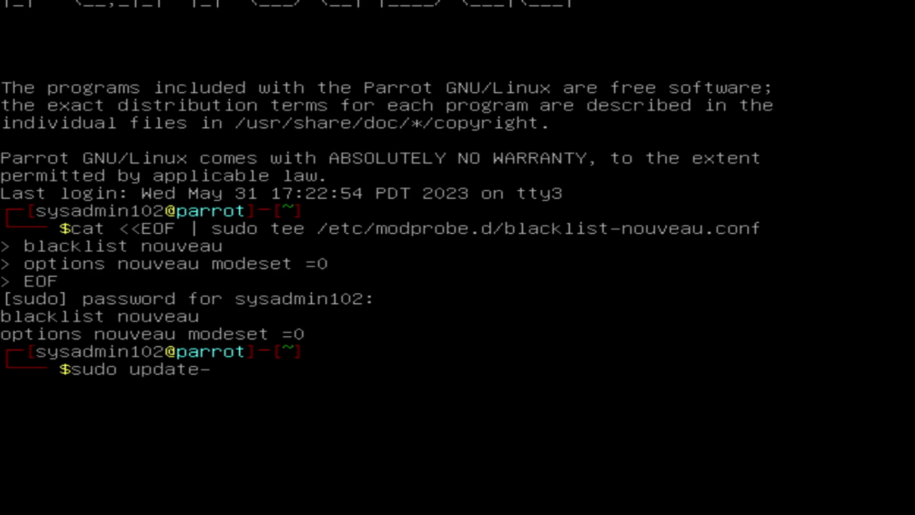
text(in)
text(ni)
text(t)
- Run sudo update-initramfs -u, fixing a typo, to rebuild the 6.1.0-1parrot1-amd64 initrd
key(BackSpace)
key(BackSpace)
key(BackSpace)
text(itramfs )
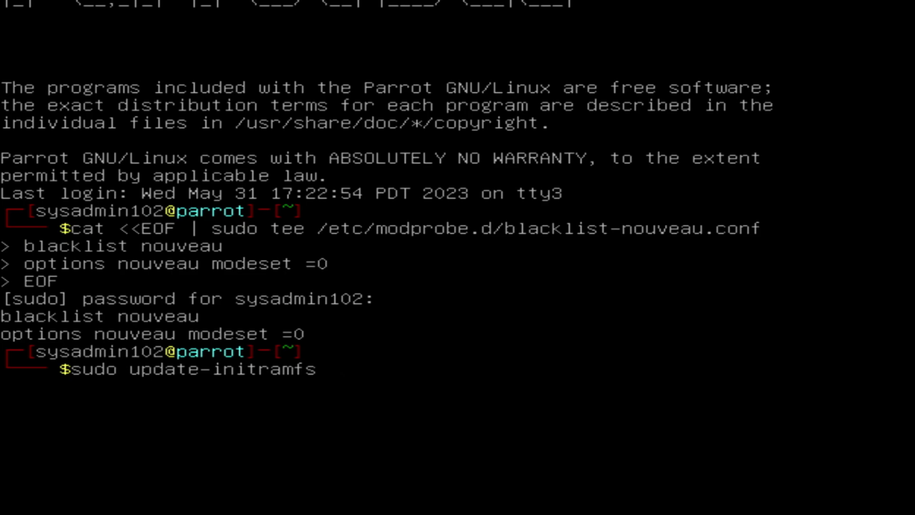
text(-u)
key(Return)
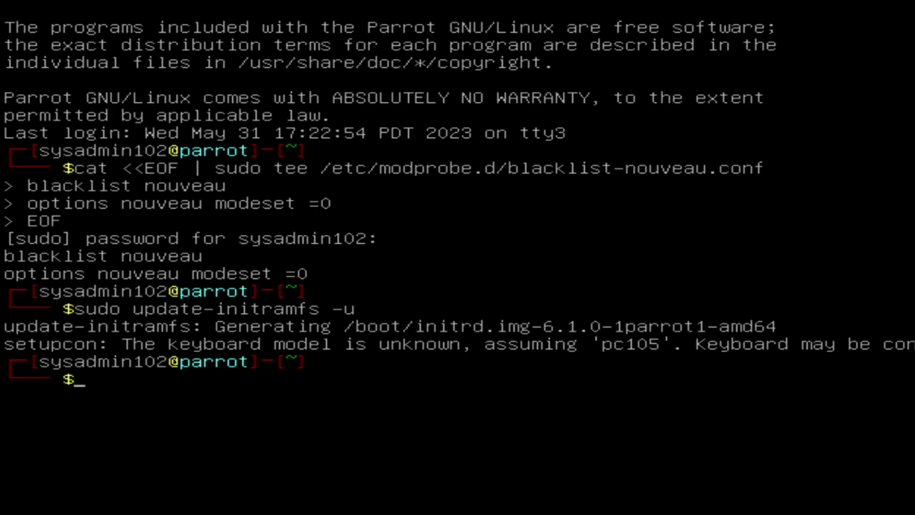
text(sudo)
text( servi)
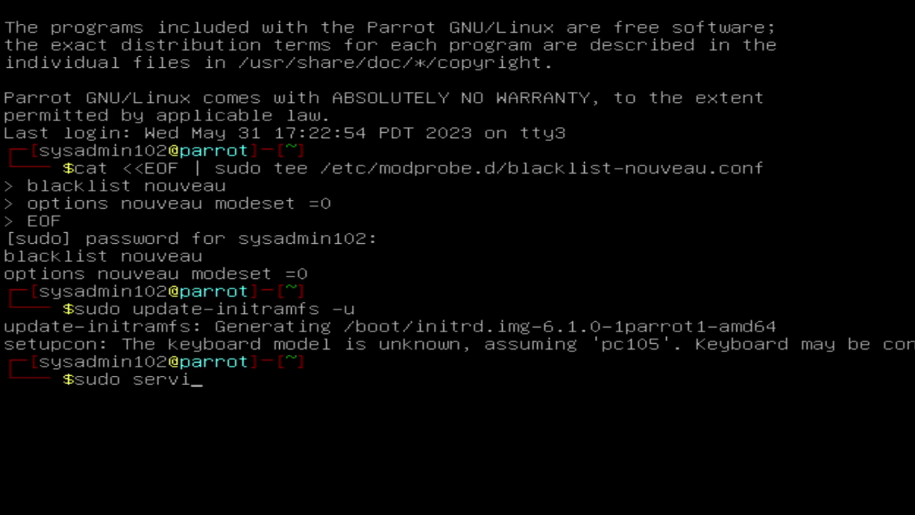
text(ce )
text(lightd)
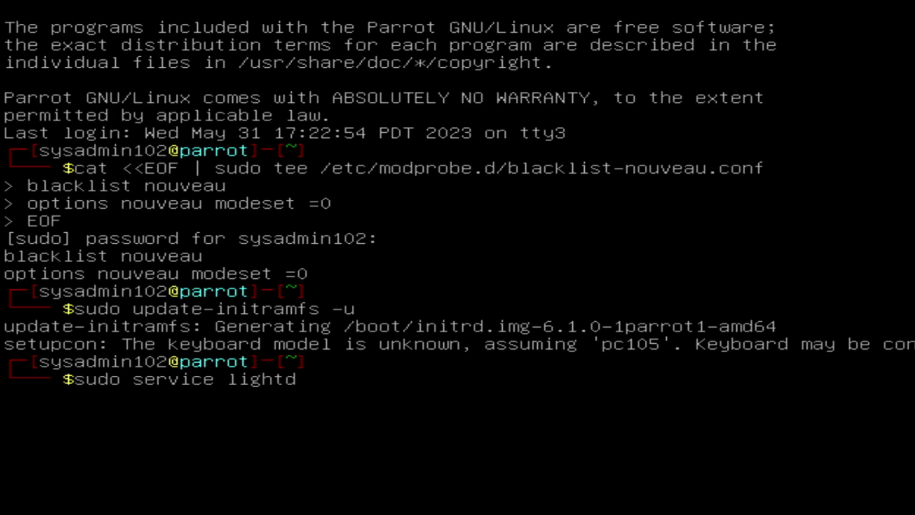
text(m s)
text(top)
- Run sudo service lightdm stop, then cd into Downloads and list its files
key(Return)
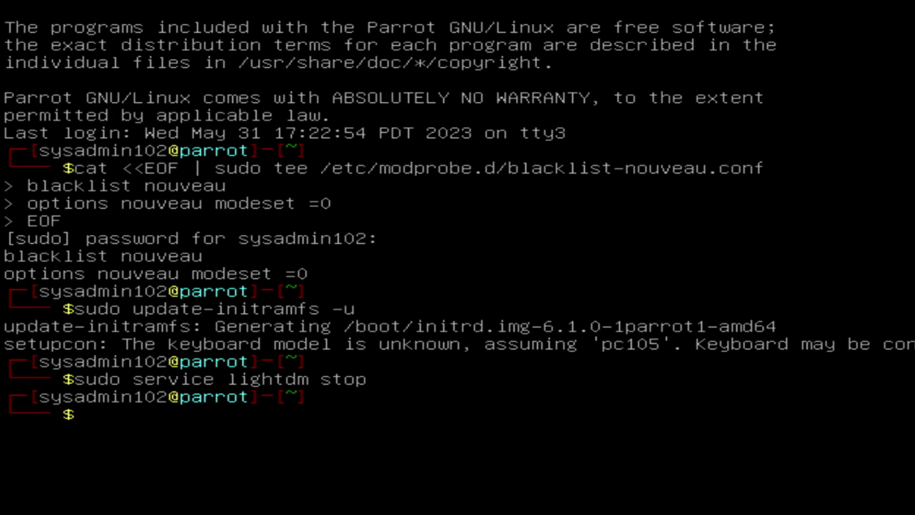
text(cd )
text(/)
key(BackSpace)
text(?)
key(BackSpace)
text(Down)
key(Tab)
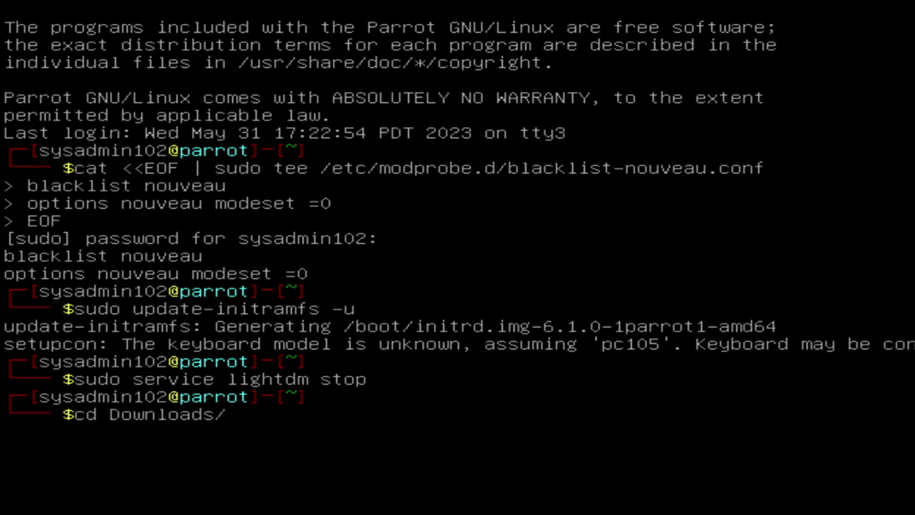
key(Return)
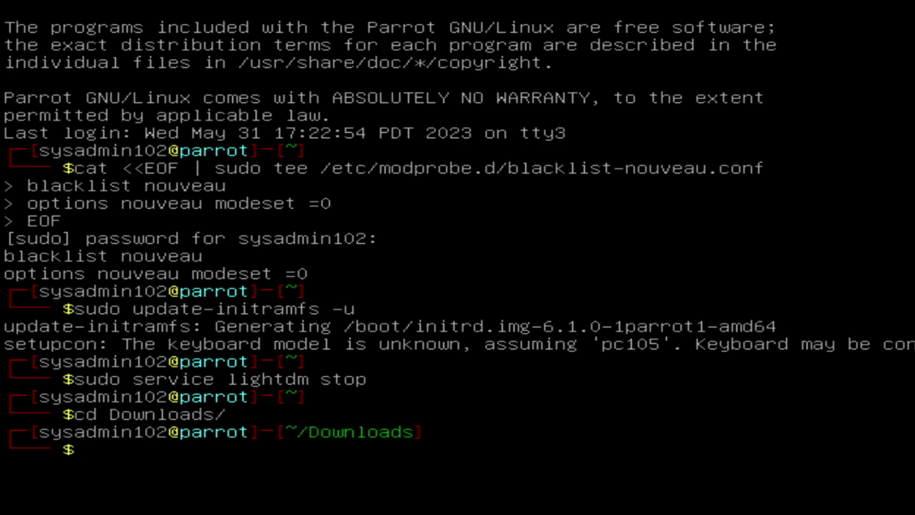
text(ls)
key(Return)
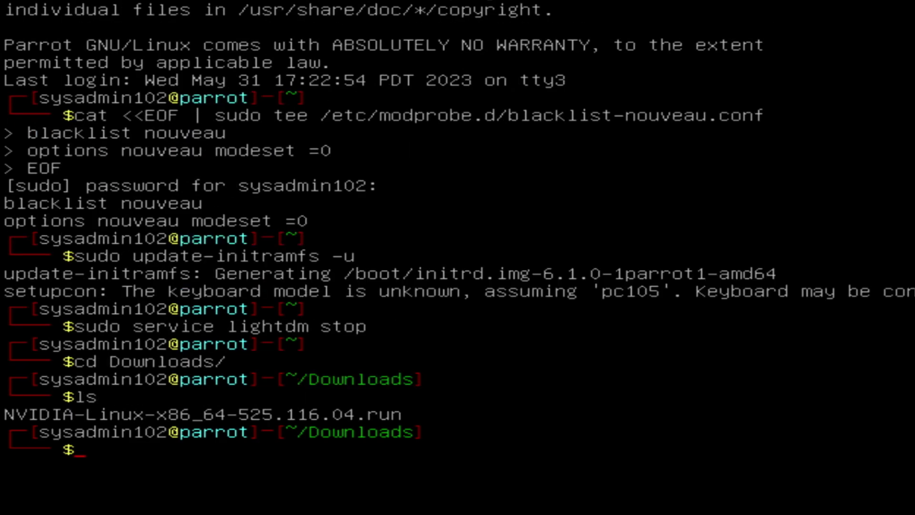
text(sudo)
text( sh .)
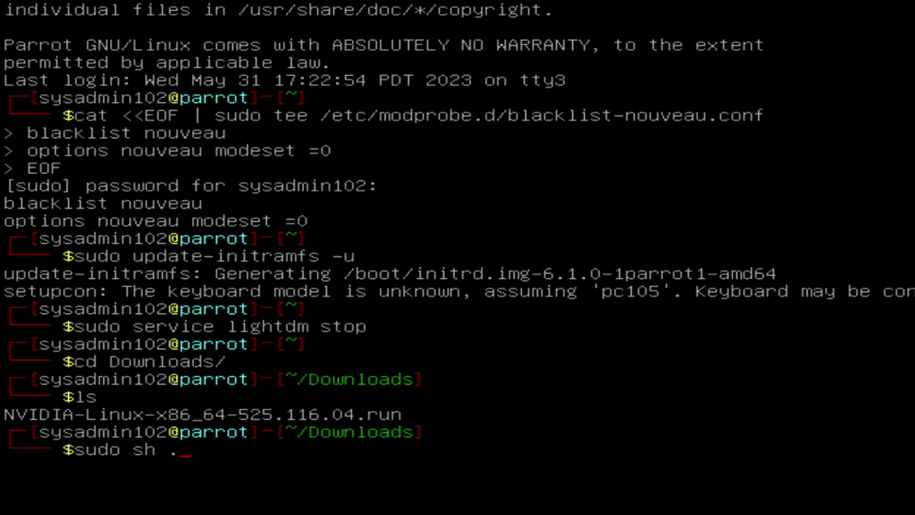
text(/)
text(NVI)
text(DI)
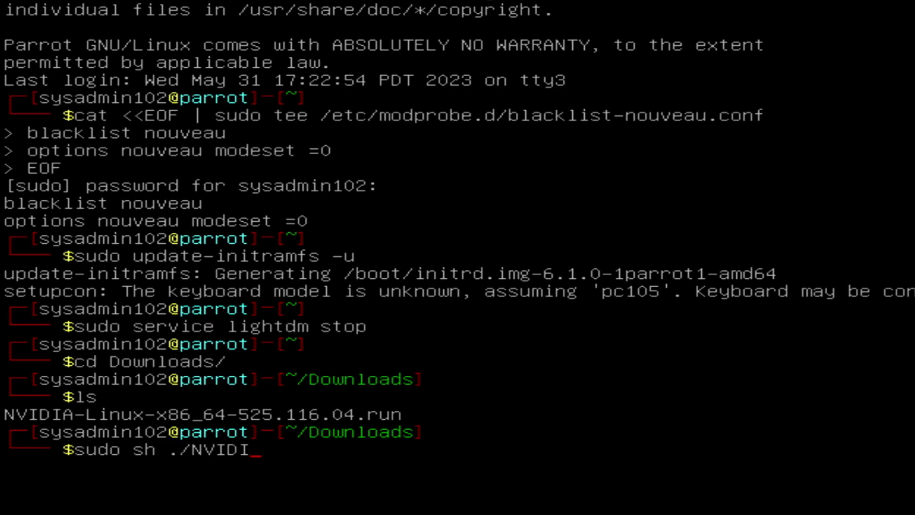
text(A)
text(-Li)
text(nux-)
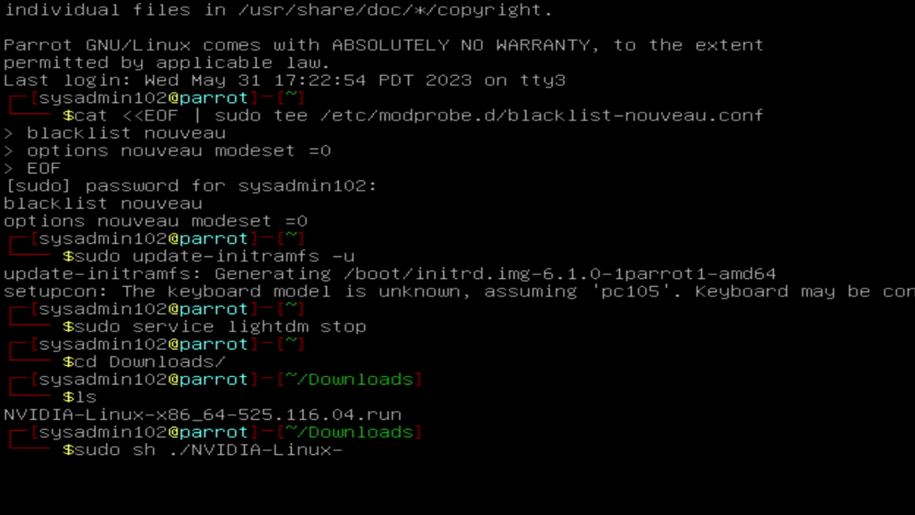
text(x86)
text(_64)
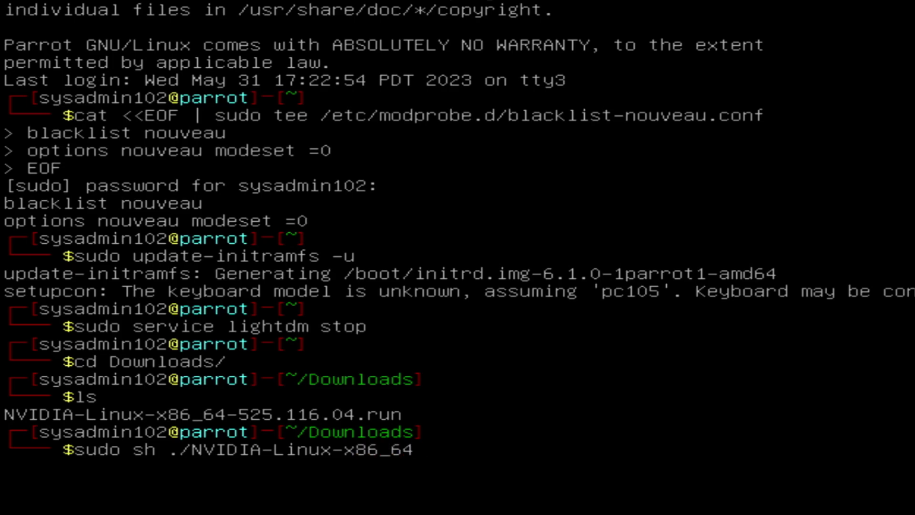
text(-)
text(525.11)
text(6.04.)
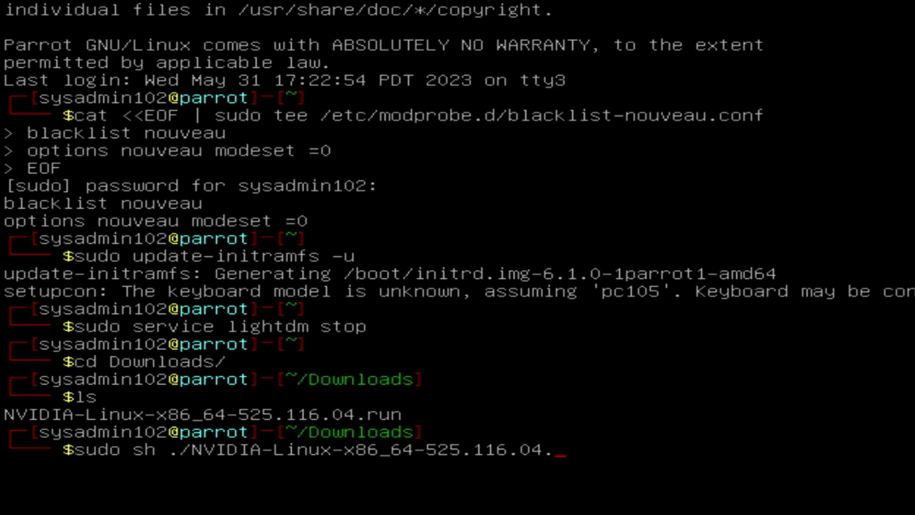
text(run)
- Run sudo sh ./NVIDIA-Linux-x86_64-525.116.04.run from the Downloads folder
key(Return)
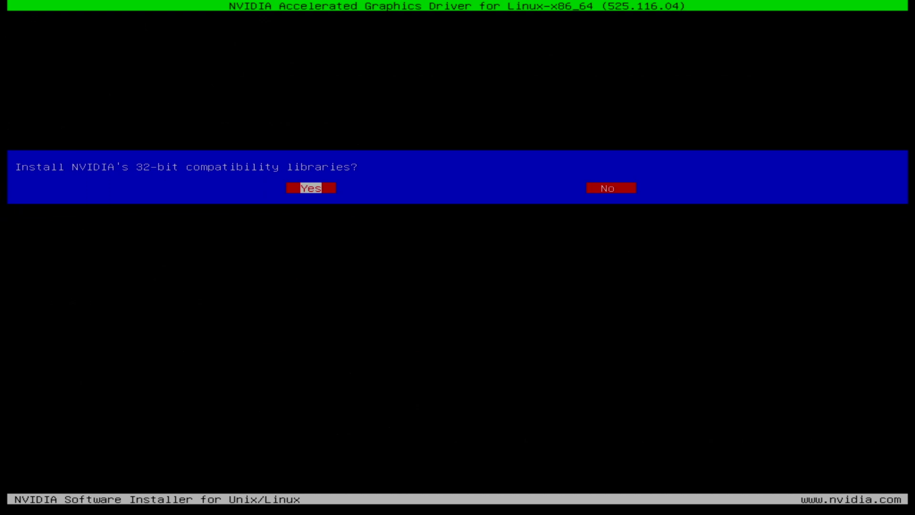
- Accept 32-bit libraries, dismiss the libglvnd warning, enable DKMS, and let nvidia-xconfig update X
key(Return)
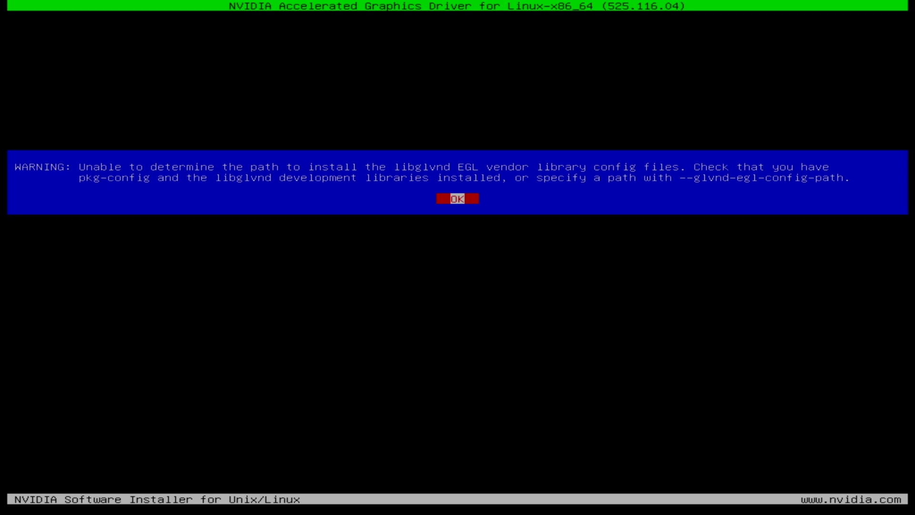
key(Return)
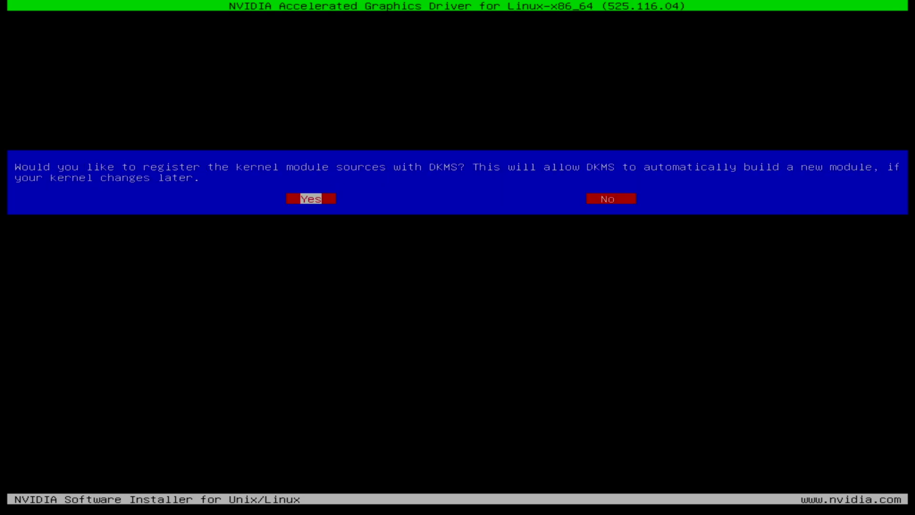
key(Return)
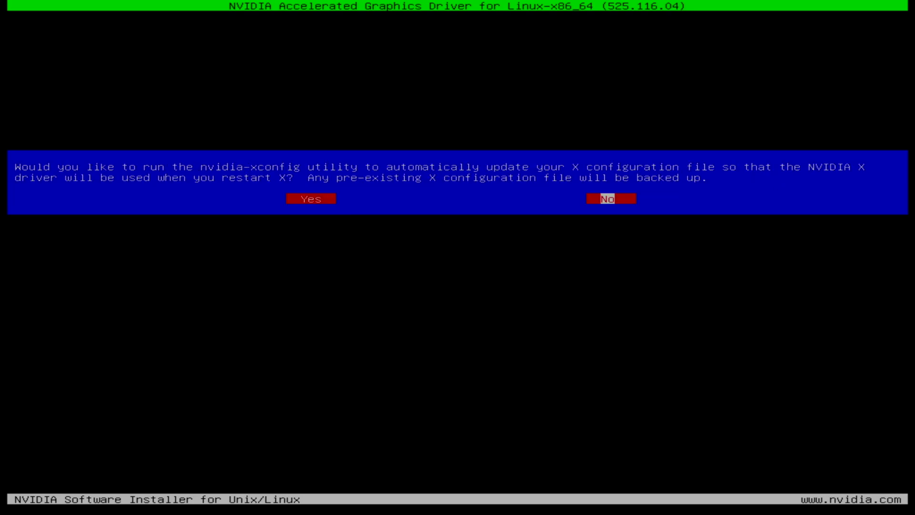
key(Left)
key(Return)
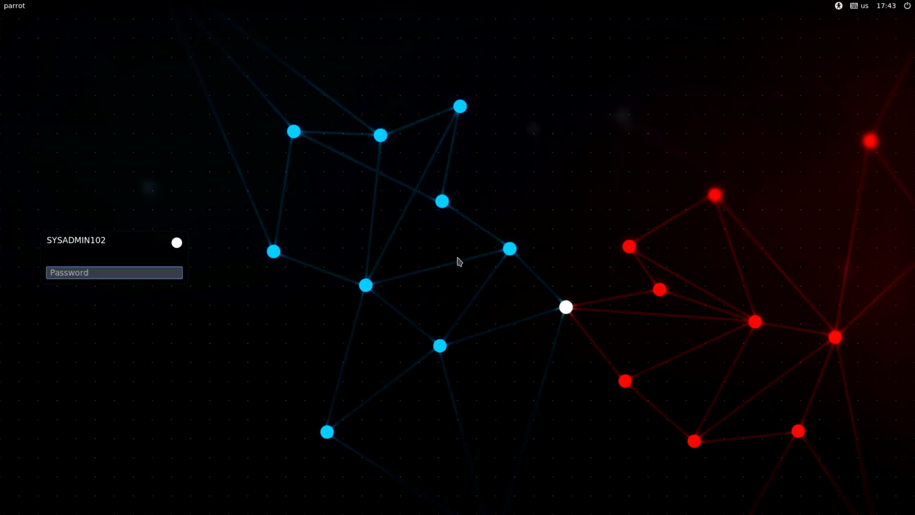
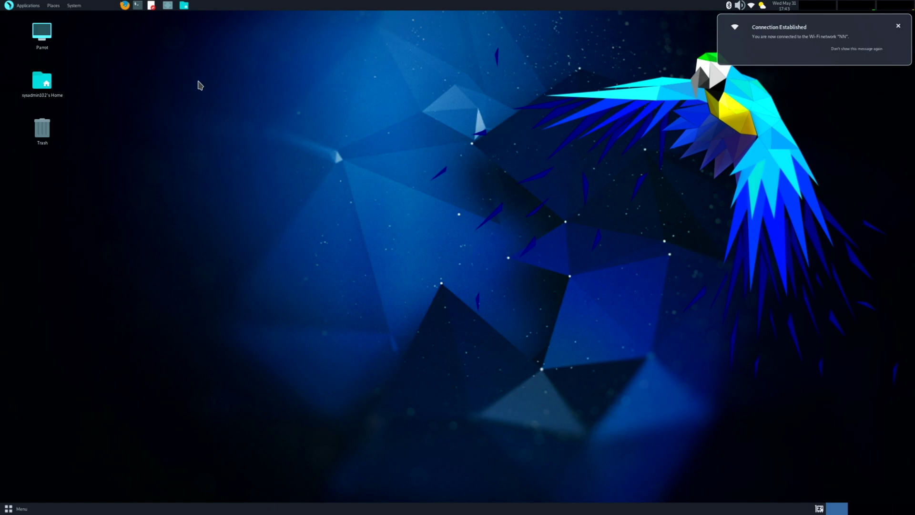
- In a new terminal, rerun lspci | grep -i NVIDIA from history to list the NVIDIA PCI devices
click(137, 5)
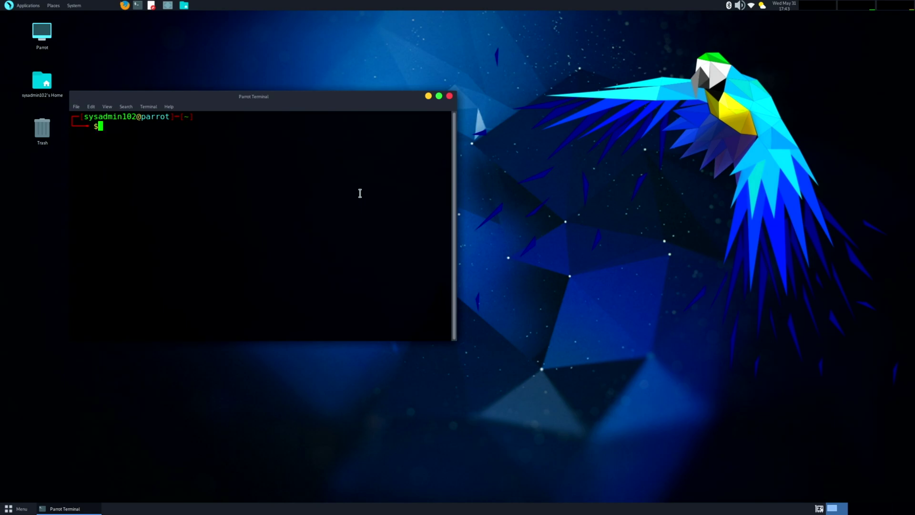
text(reboot)
key(Up)
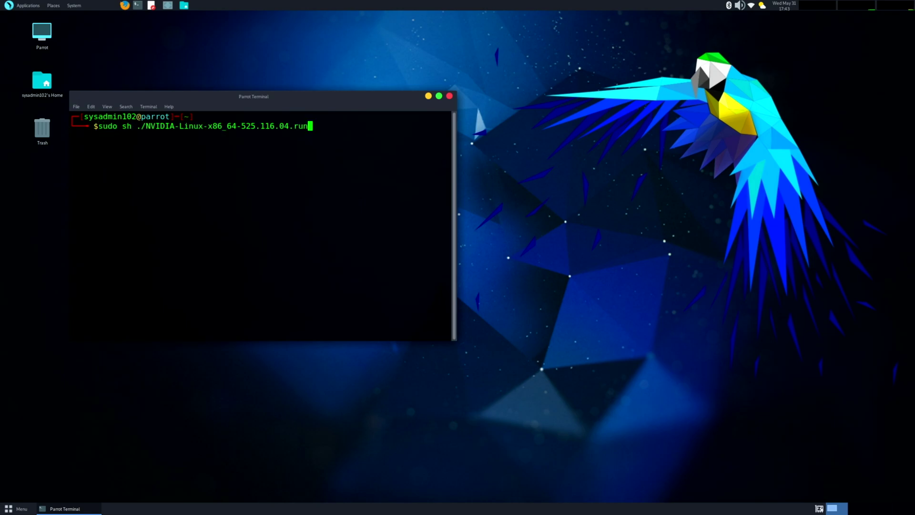
key(Up)
key(Up)
key(Up)
key(Up)
key(Up)
key(Up)
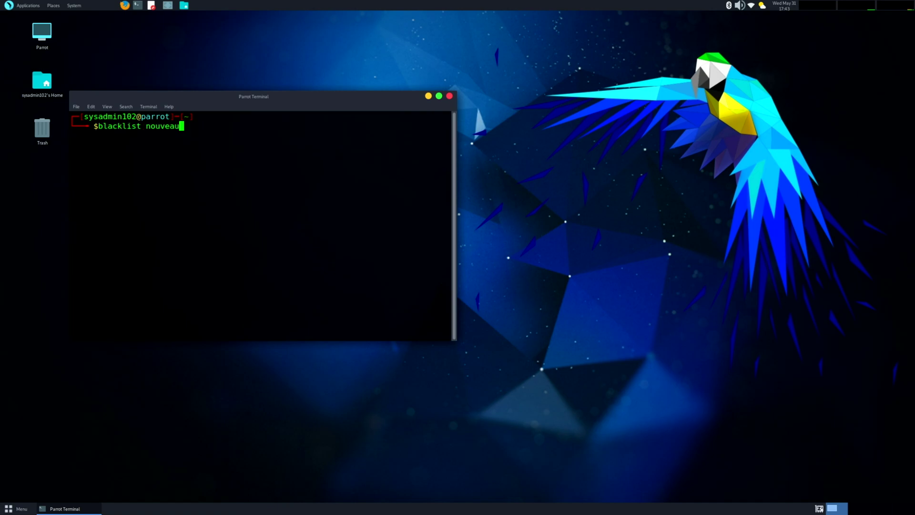
key(Up)
key(Up)
key(Up)
key(Down)
key(Up)
key(Up)
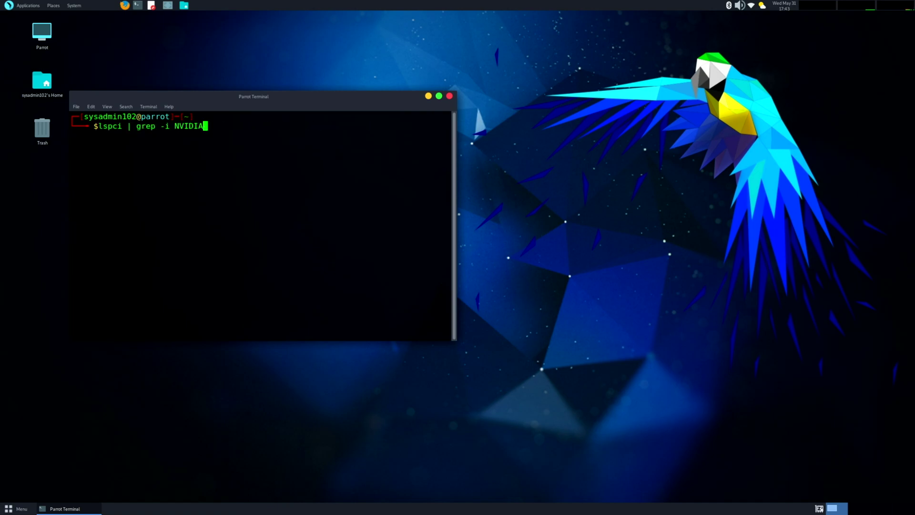
key(Return)
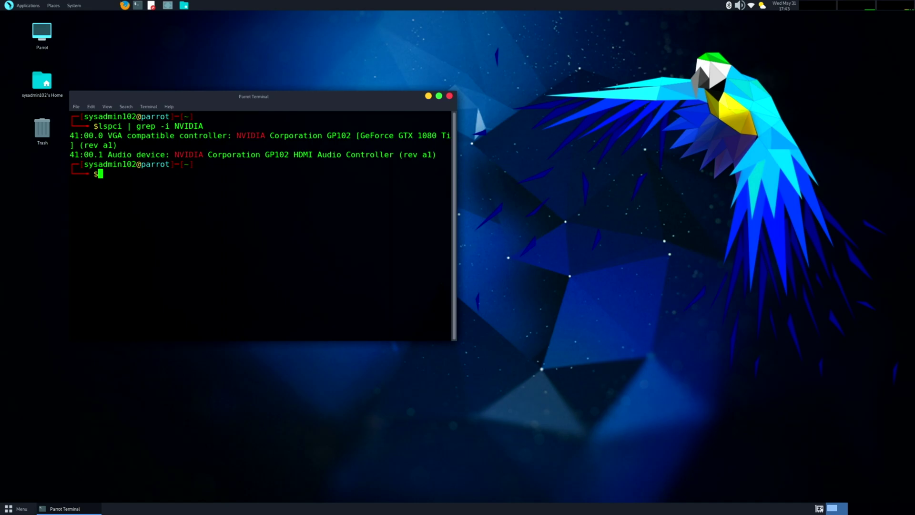
- Rerun lspci -s 41:00.0 -v from history to show the GTX 1080 Ti's kernel driver
key(Up)
key(Up)
key(Up)
key(Up)
key(Up)
key(Up)
key(Up)
key(Up)
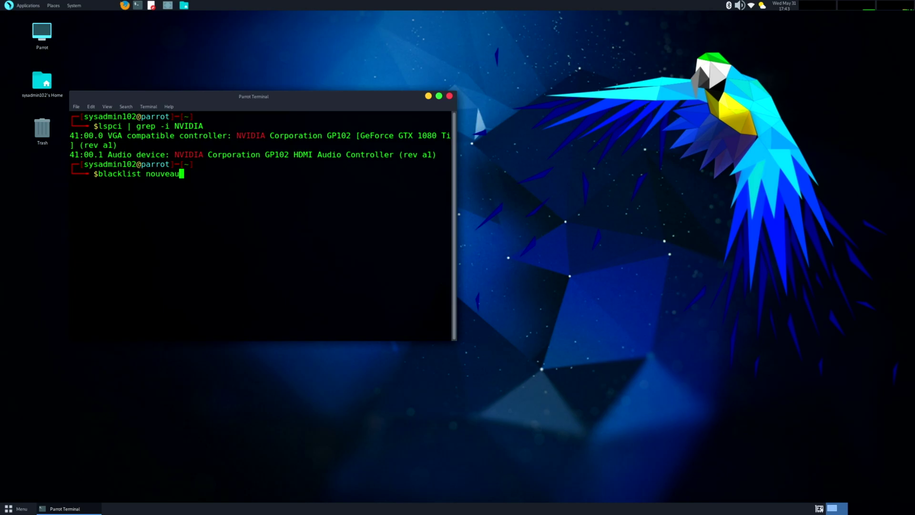
key(Up)
key(Up)
key(Up)
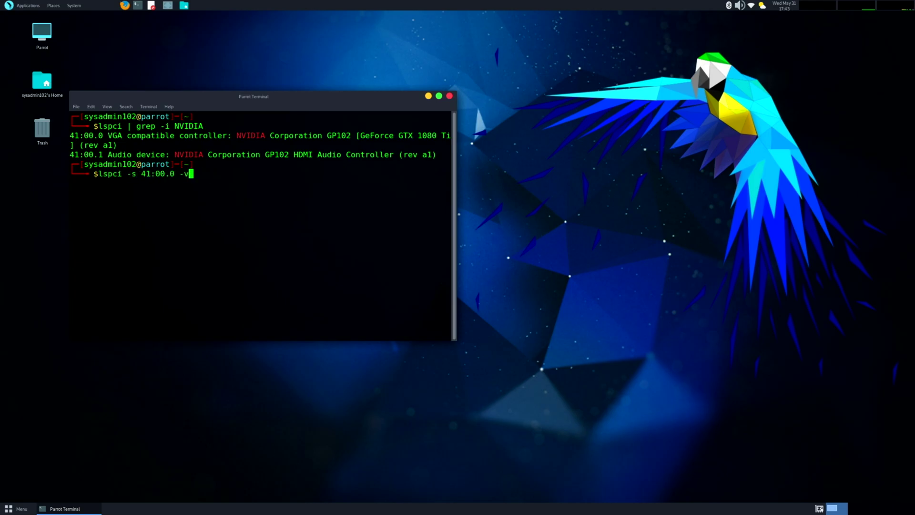
key(Return)
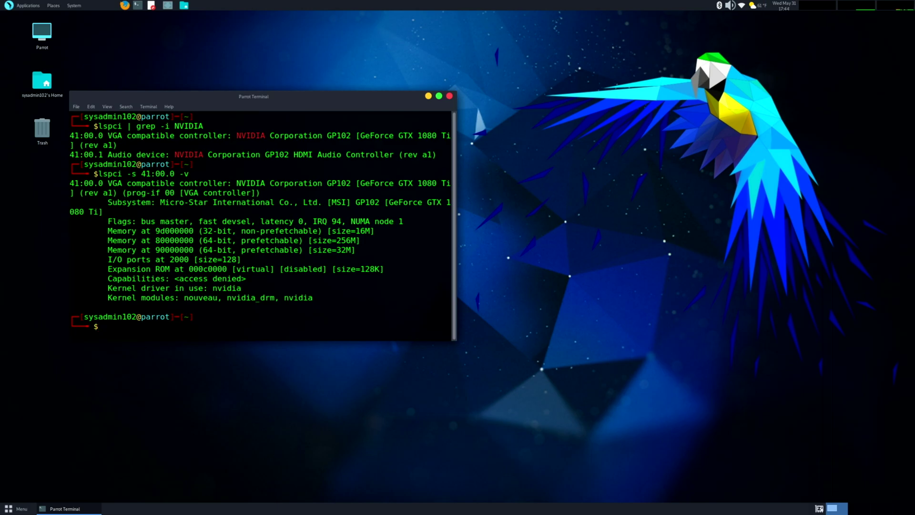
text(nvidia)
text(-)
text(smi)
- Run nvidia-smi to display driver 525.116.04, CUDA 12.0 and Xorg's 157MiB usage
key(Return)
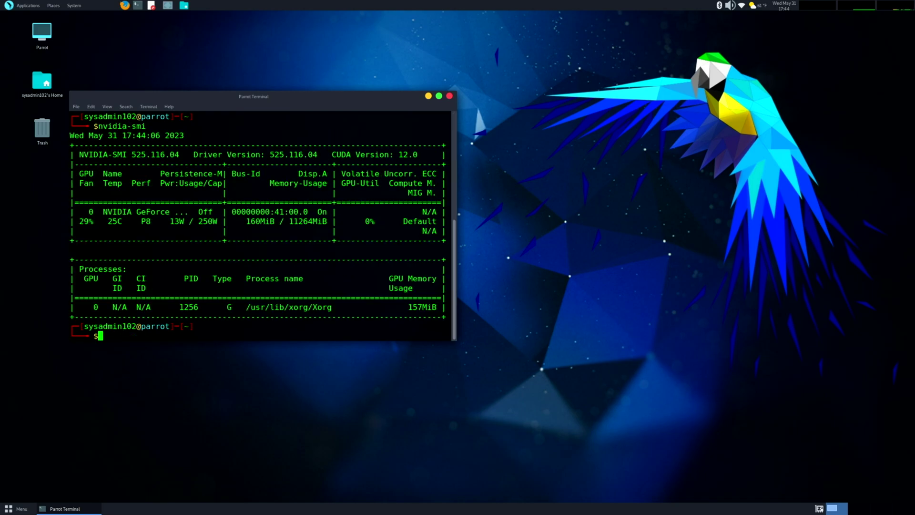